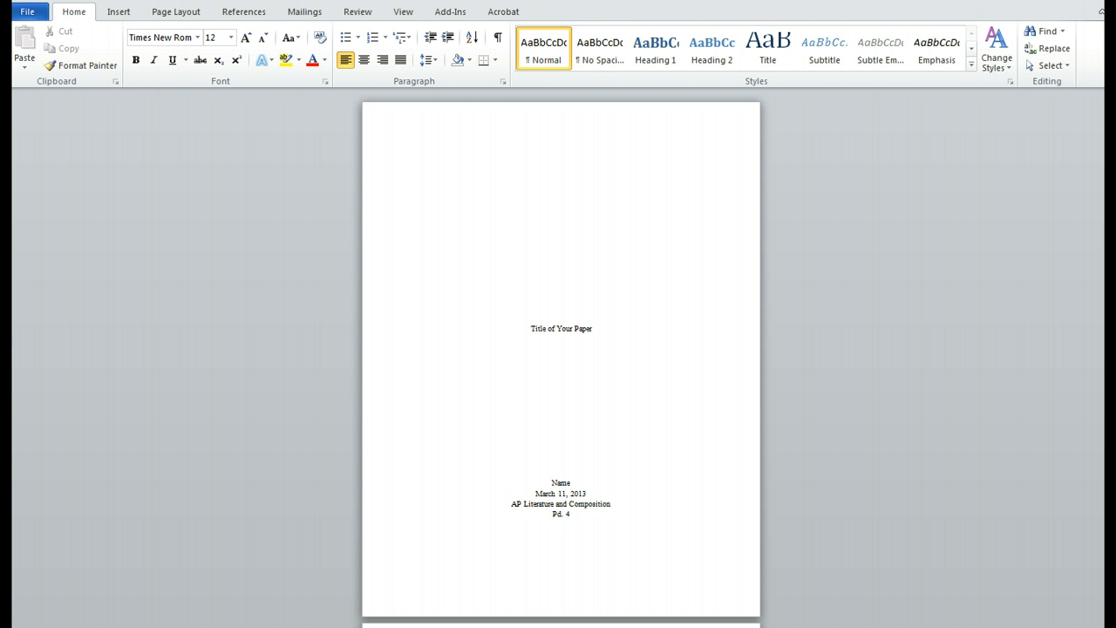
Insert a Next Page section break right before the essay's opening paragraph, "Within the first few pages of his novel"
{"action": "scroll", "coordinate": [561, 375], "scroll_direction": "down", "scroll_amount": 10}
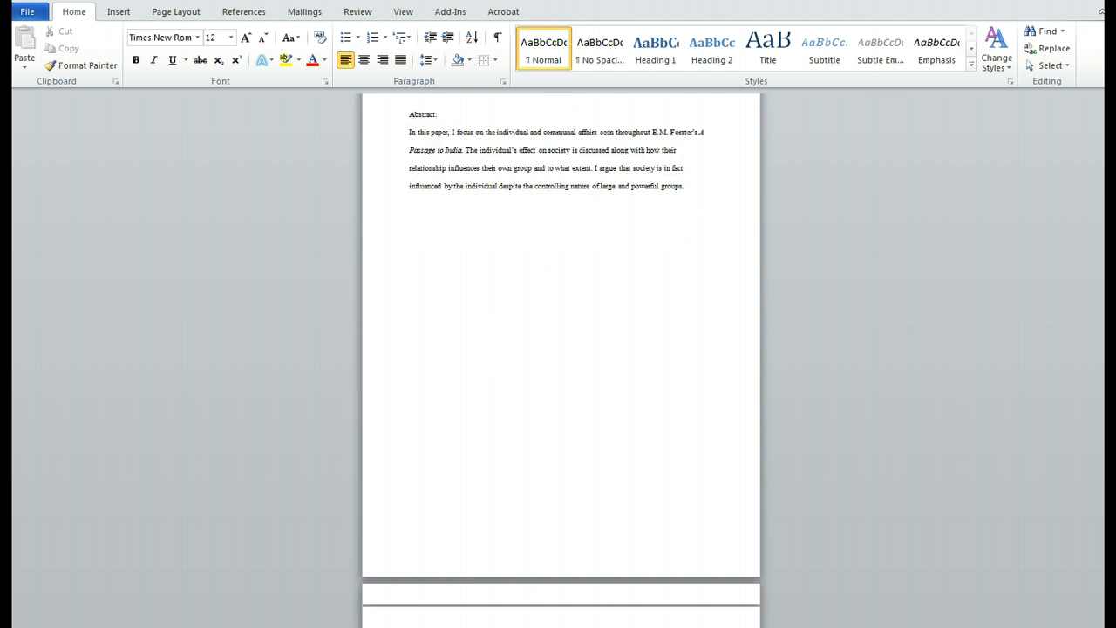
{"action": "scroll", "coordinate": [560, 375], "scroll_direction": "down", "scroll_amount": 15}
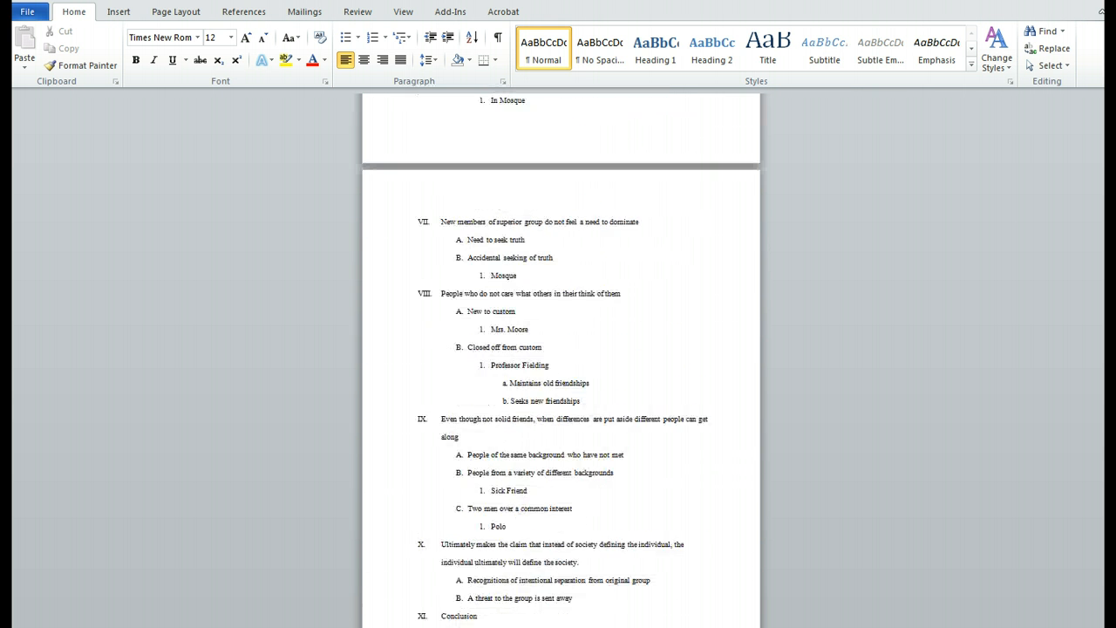
{"action": "scroll", "coordinate": [561, 375], "scroll_direction": "down", "scroll_amount": 6}
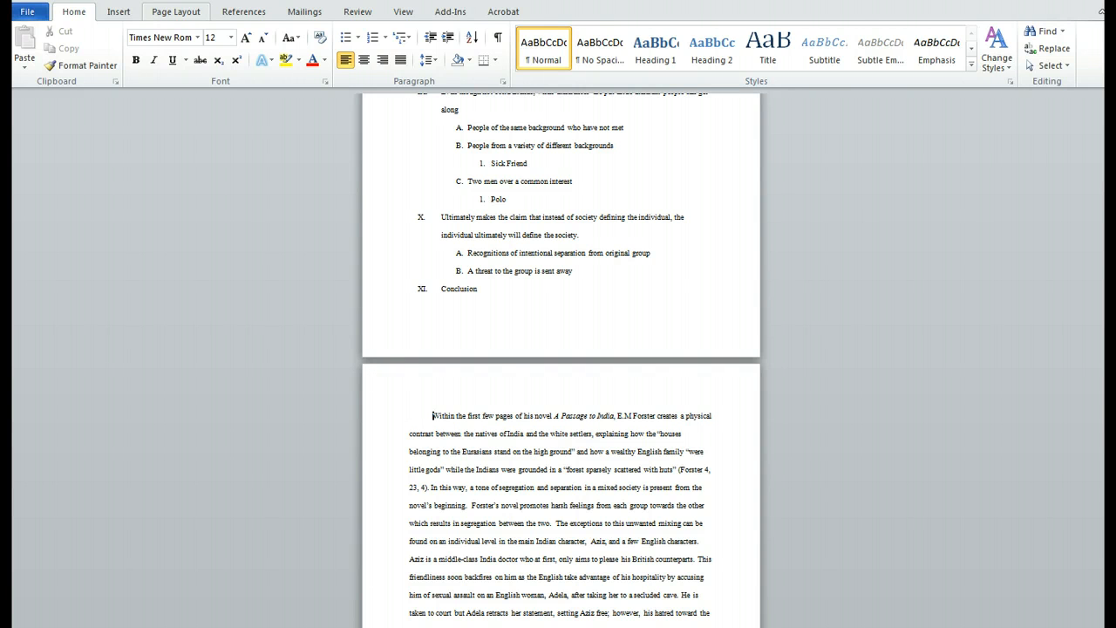
{"action": "left_click", "coordinate": [175, 11]}
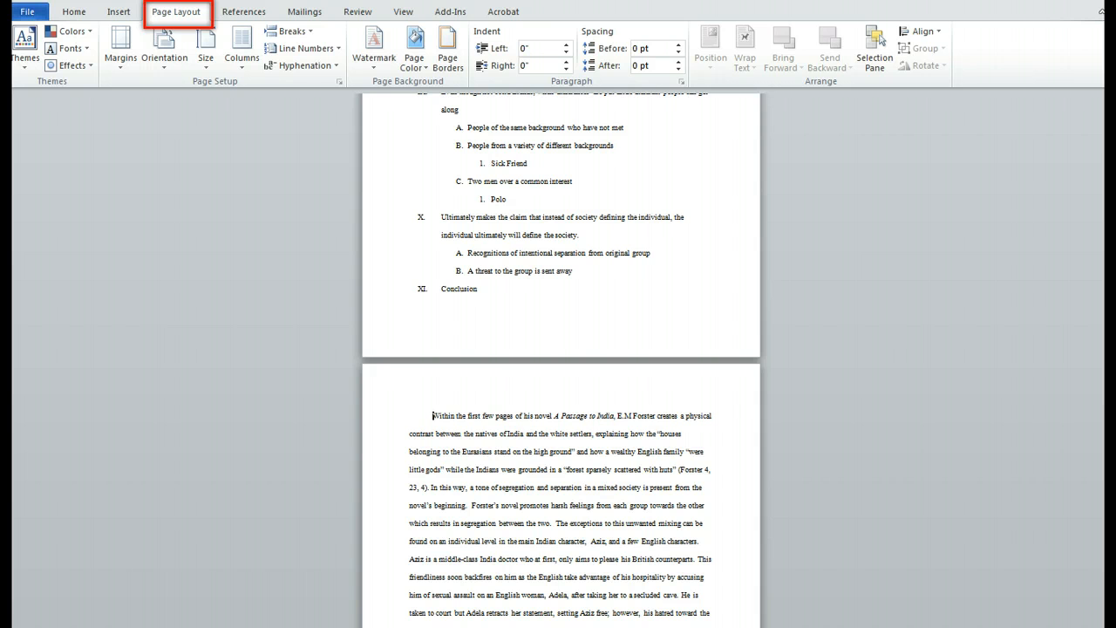
{"action": "left_click", "coordinate": [288, 30]}
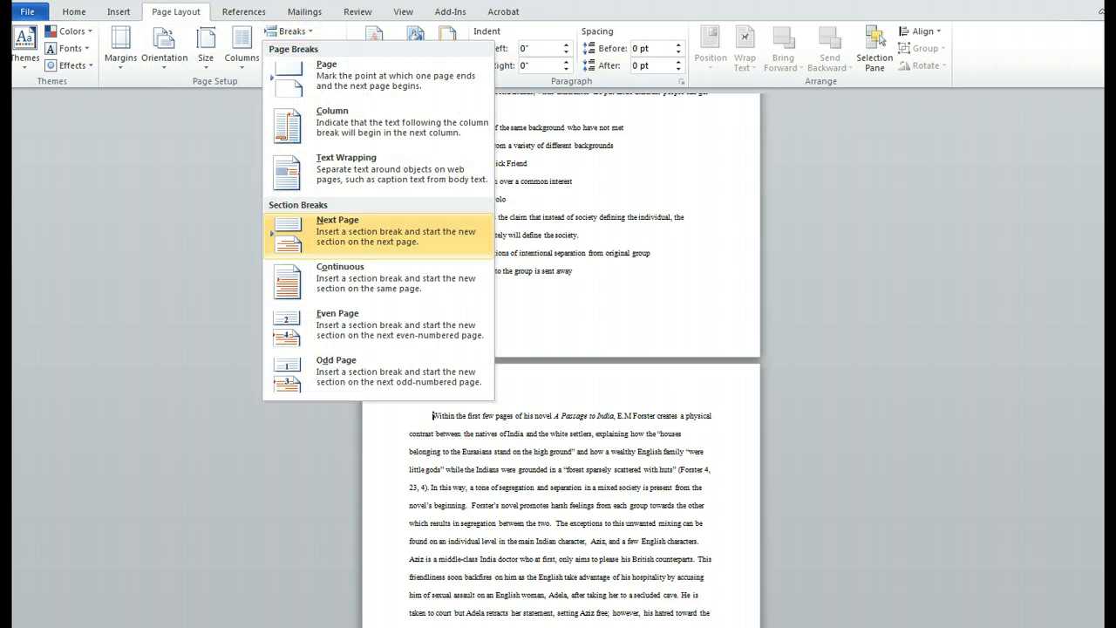
{"action": "left_click", "coordinate": [378, 235]}
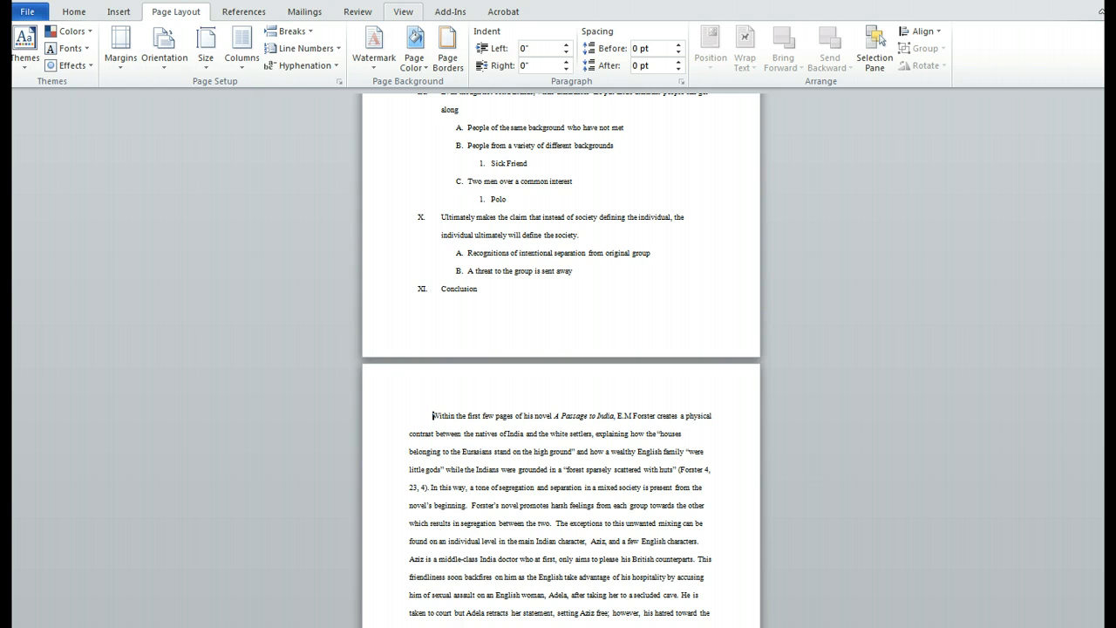
Check the new section break in Draft view, then inspect the page before the essay's opening paragraph in Print Layout view
{"action": "left_click", "coordinate": [402, 12]}
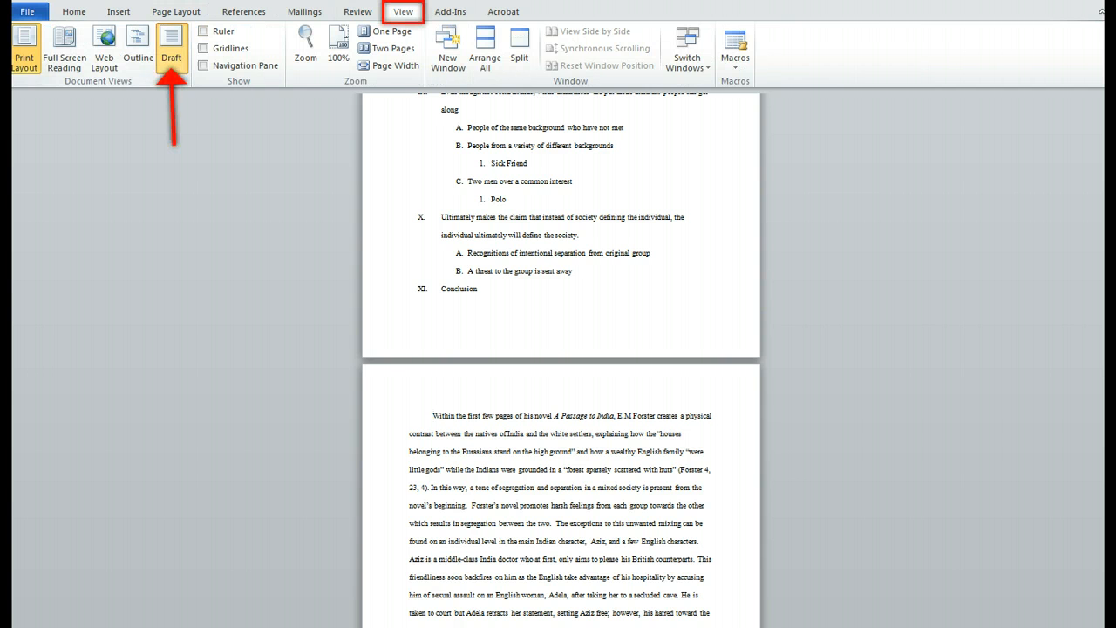
{"action": "left_click", "coordinate": [171, 48]}
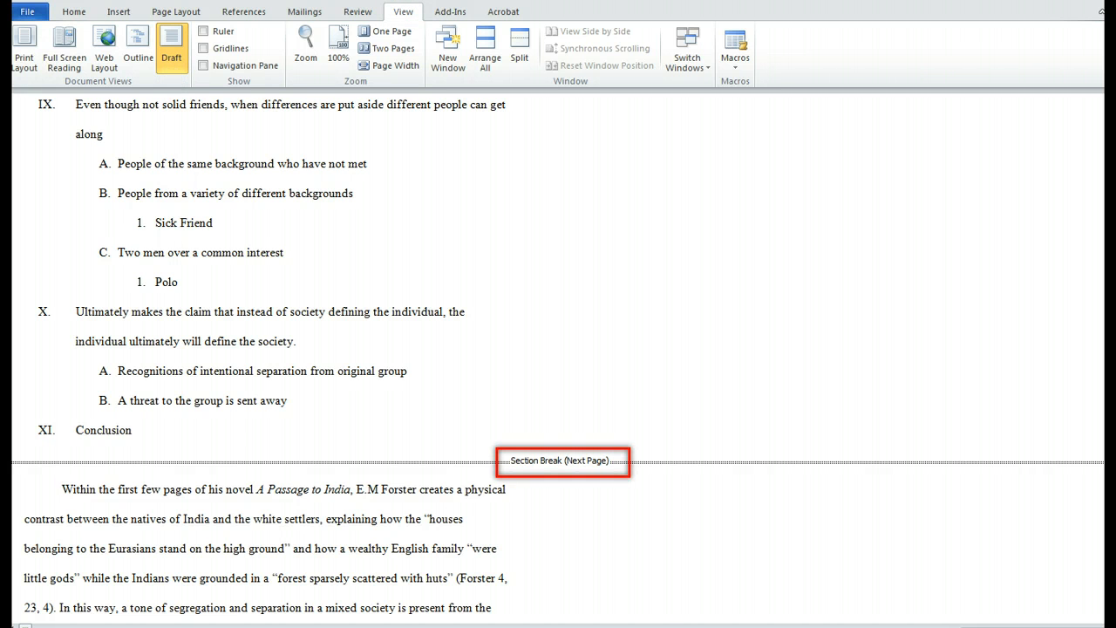
{"action": "left_click", "coordinate": [24, 49]}
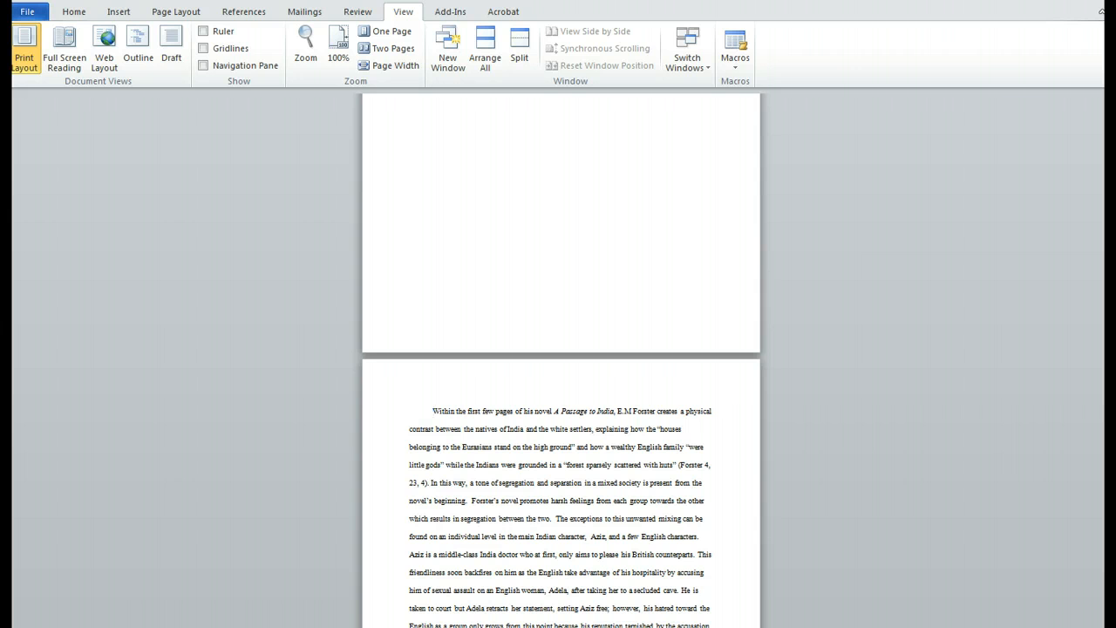
{"action": "scroll", "coordinate": [561, 357], "scroll_direction": "up", "scroll_amount": 8}
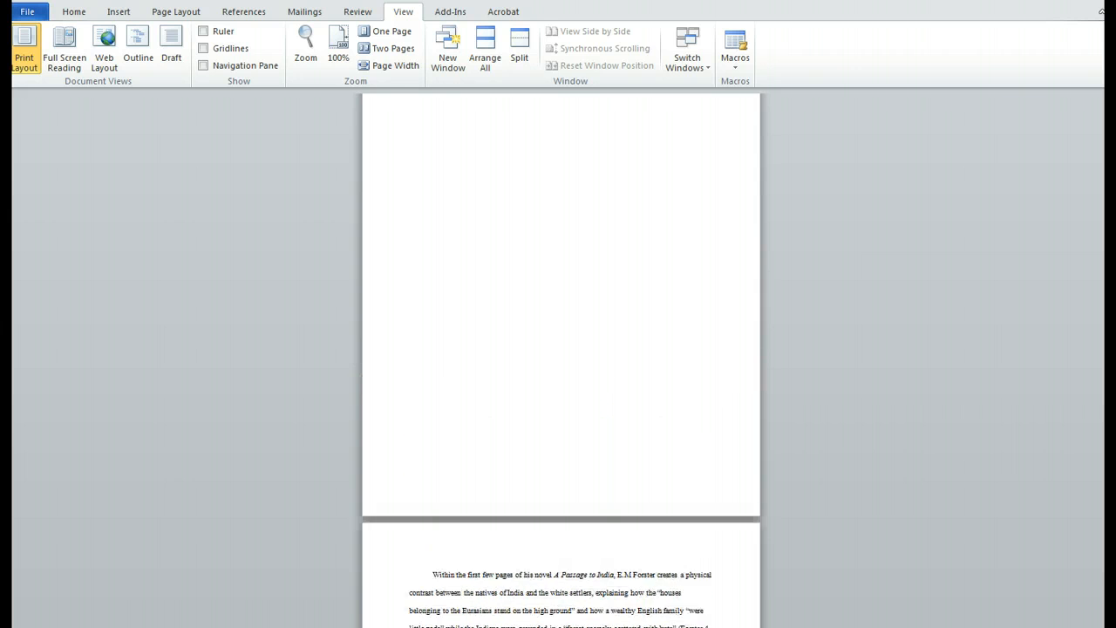
{"action": "scroll", "coordinate": [560, 358], "scroll_direction": "down", "scroll_amount": 5}
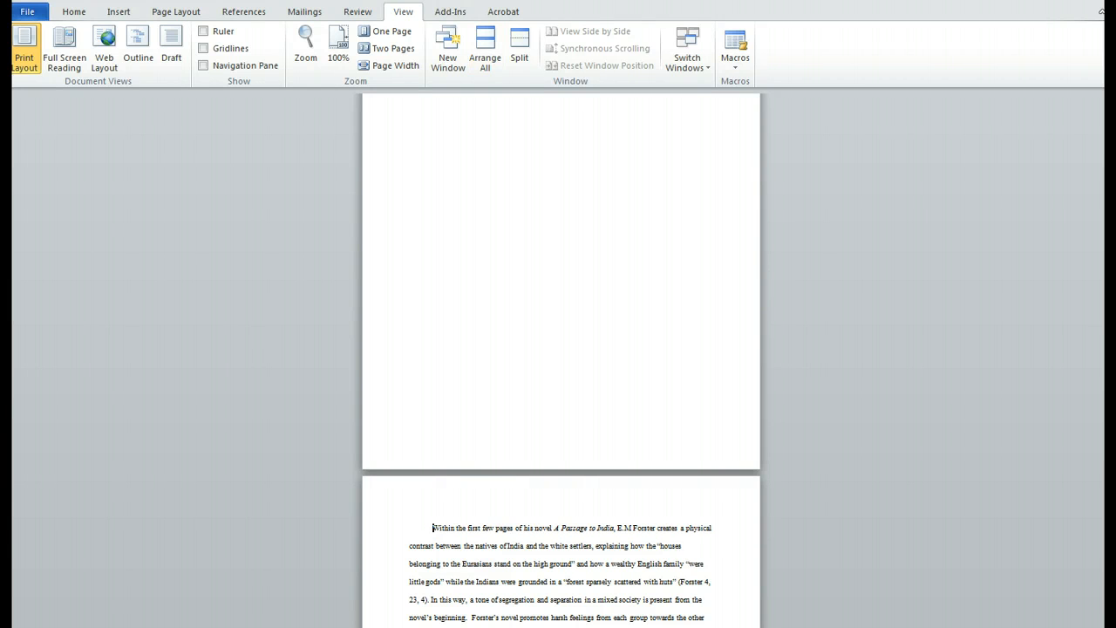
In Draft view, show the formatting marks and delete the page break between the section break and the essay's opening paragraph
{"action": "left_click", "coordinate": [171, 48]}
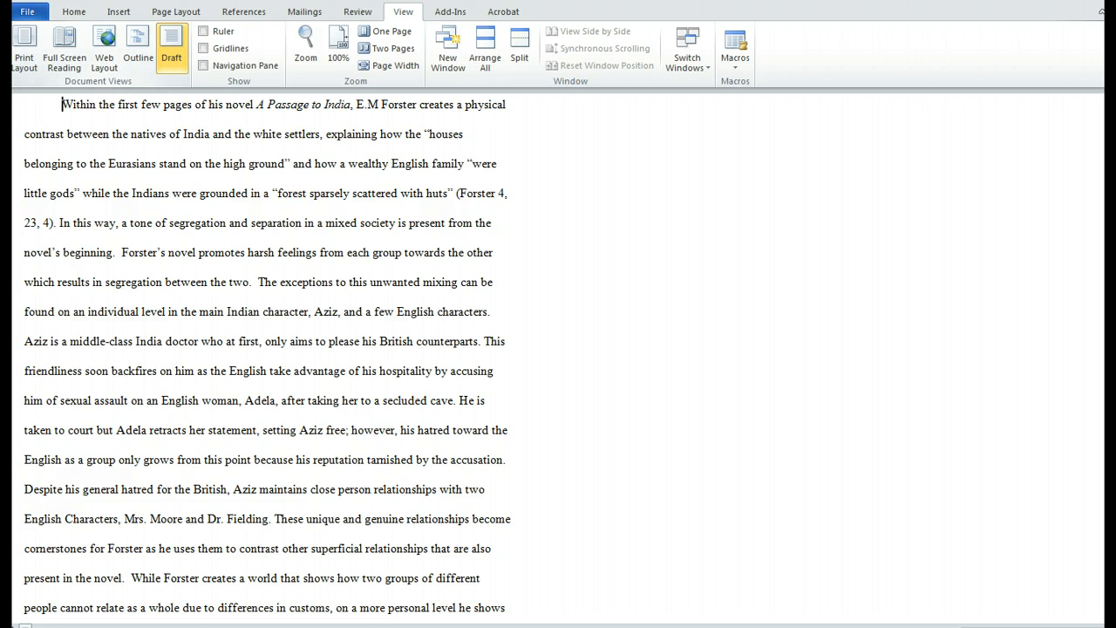
{"action": "scroll", "coordinate": [558, 358], "scroll_direction": "up", "scroll_amount": 3}
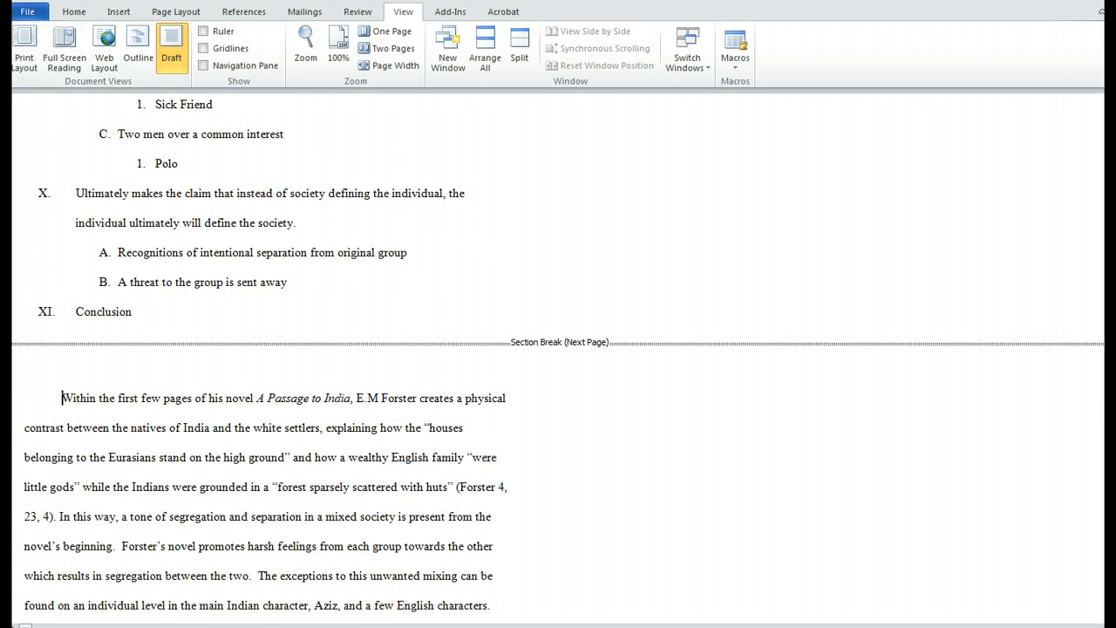
{"action": "scroll", "coordinate": [558, 357], "scroll_direction": "up", "scroll_amount": 1}
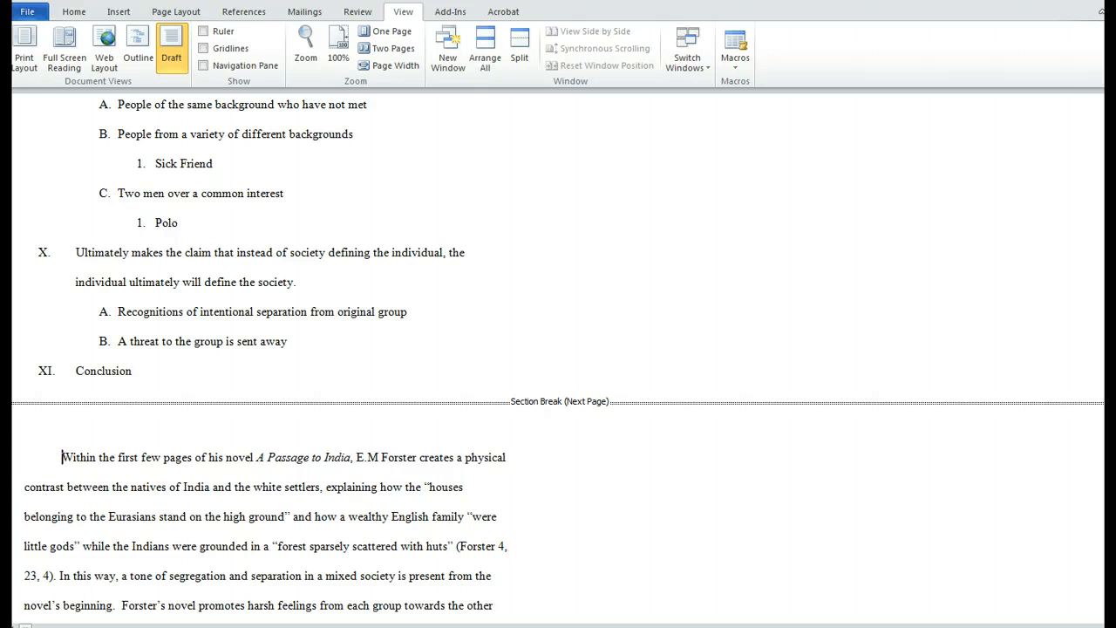
{"action": "left_click", "coordinate": [74, 12]}
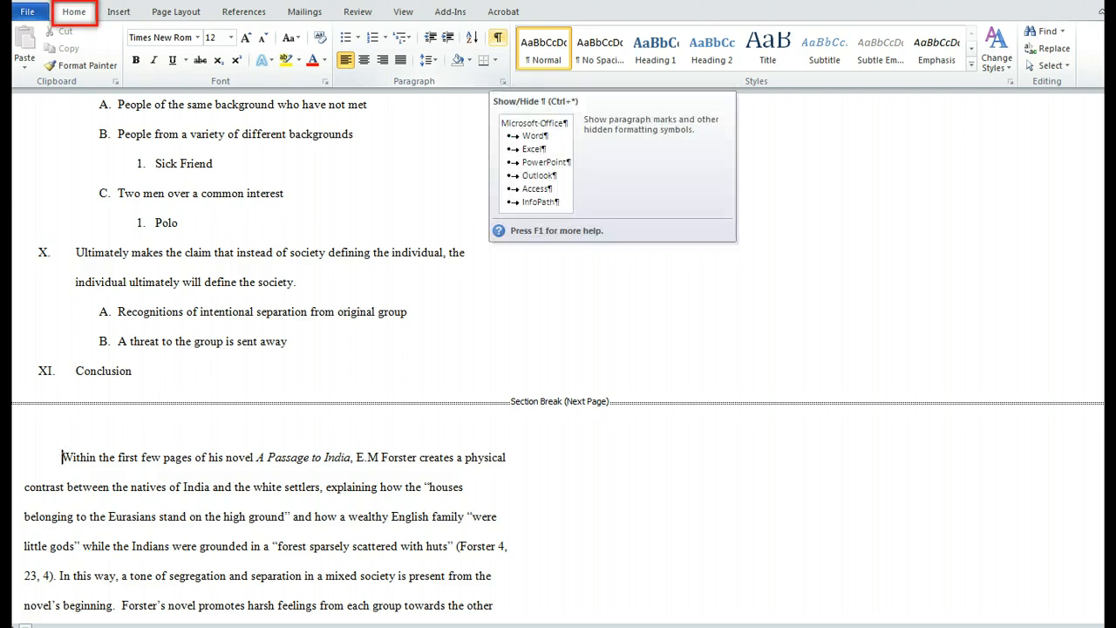
{"action": "left_click", "coordinate": [497, 37]}
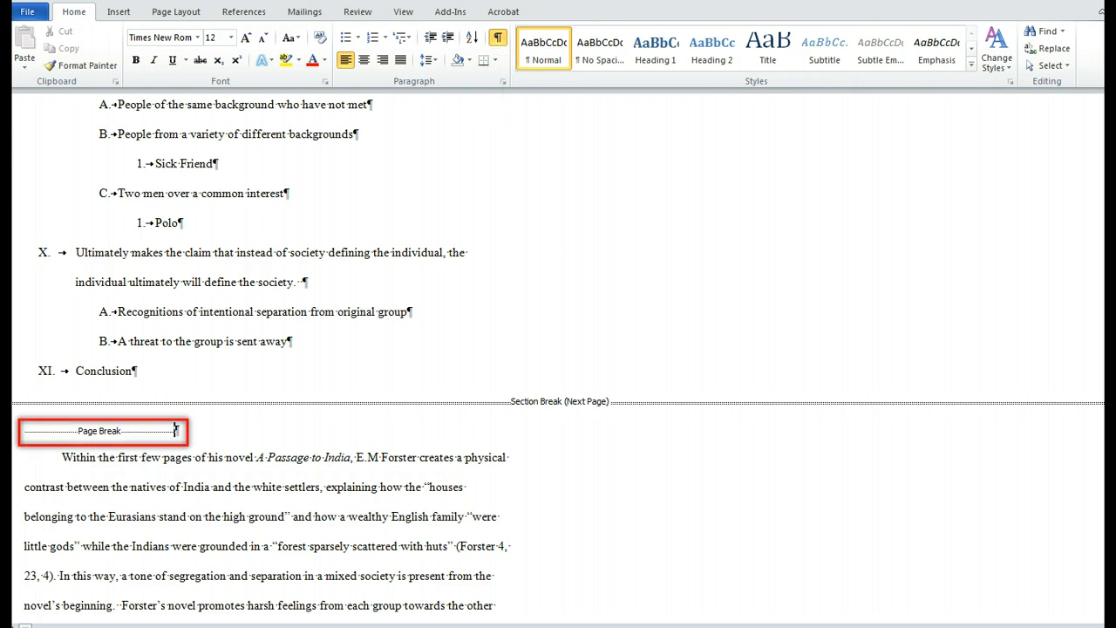
{"action": "left_click_drag", "start_coordinate": [175, 429], "coordinate": [27, 431]}
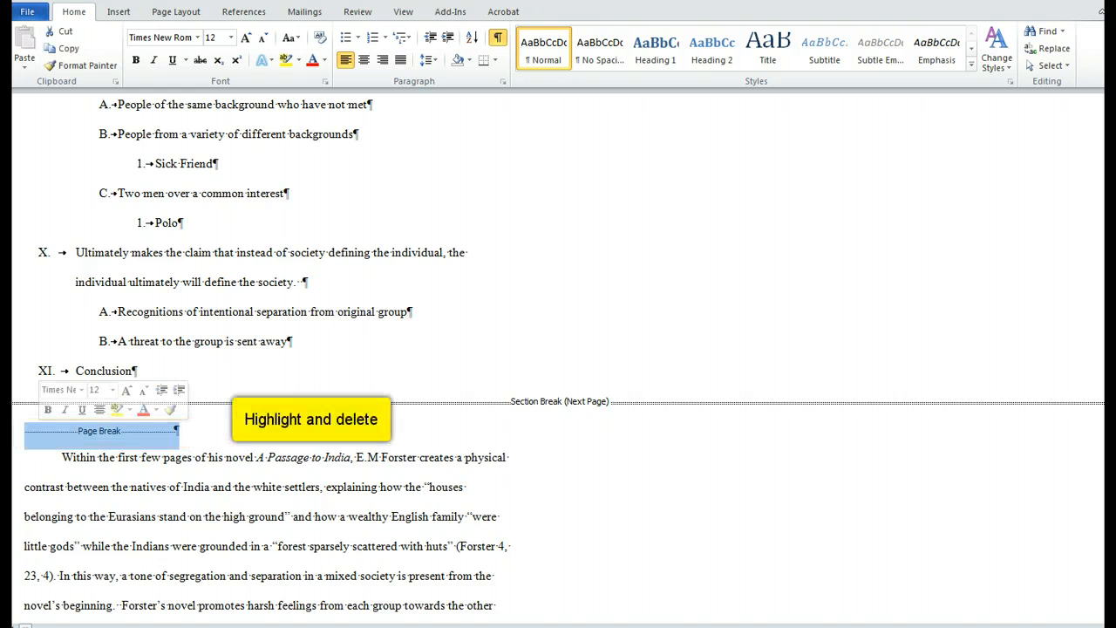
{"action": "key", "text": "Delete"}
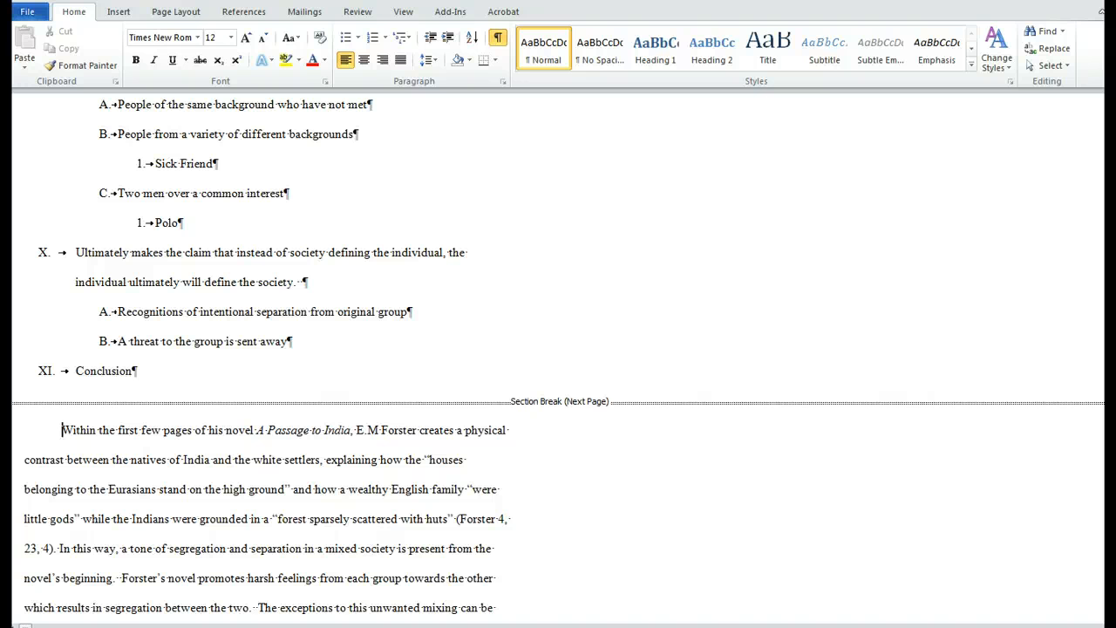
Hide the formatting marks and return the document to Print Layout view
{"action": "key", "text": "ctrl+shift+8"}
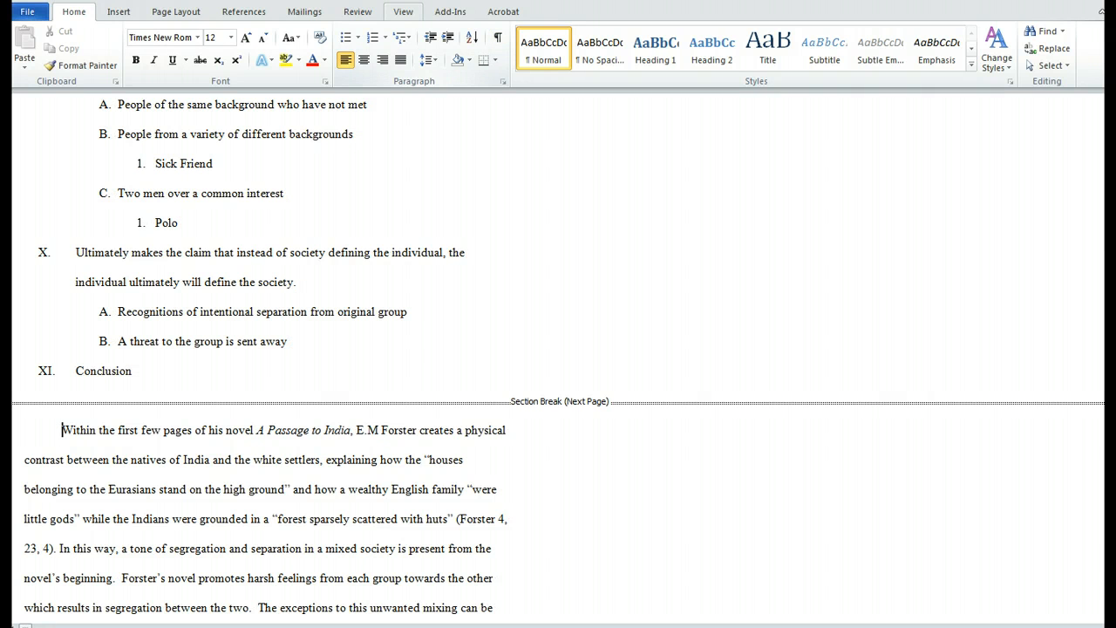
{"action": "left_click", "coordinate": [403, 11]}
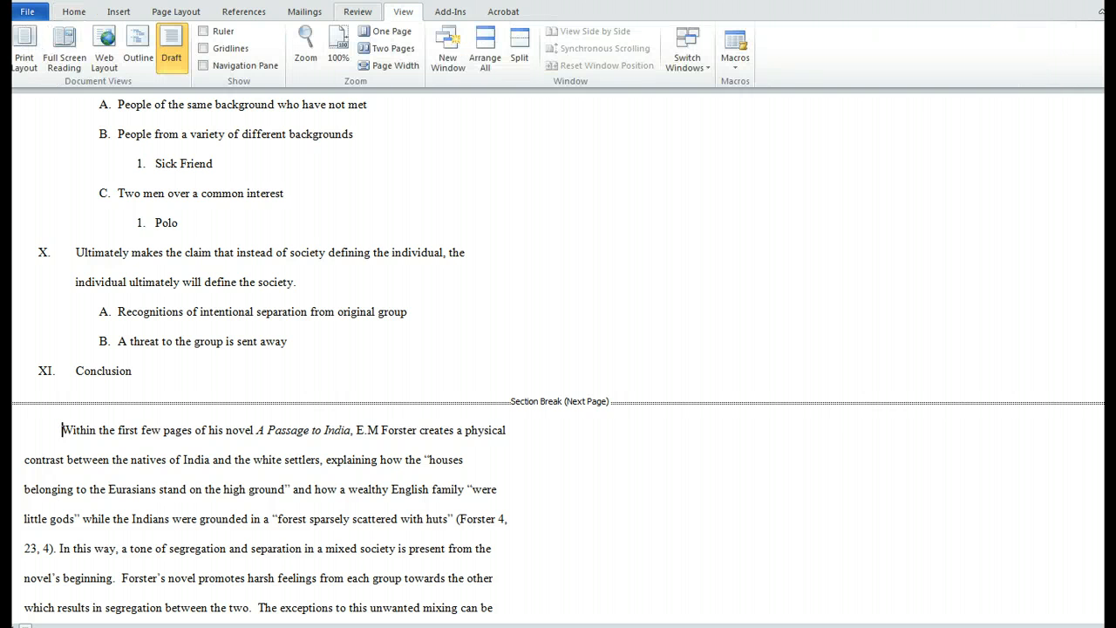
{"action": "left_click", "coordinate": [24, 48]}
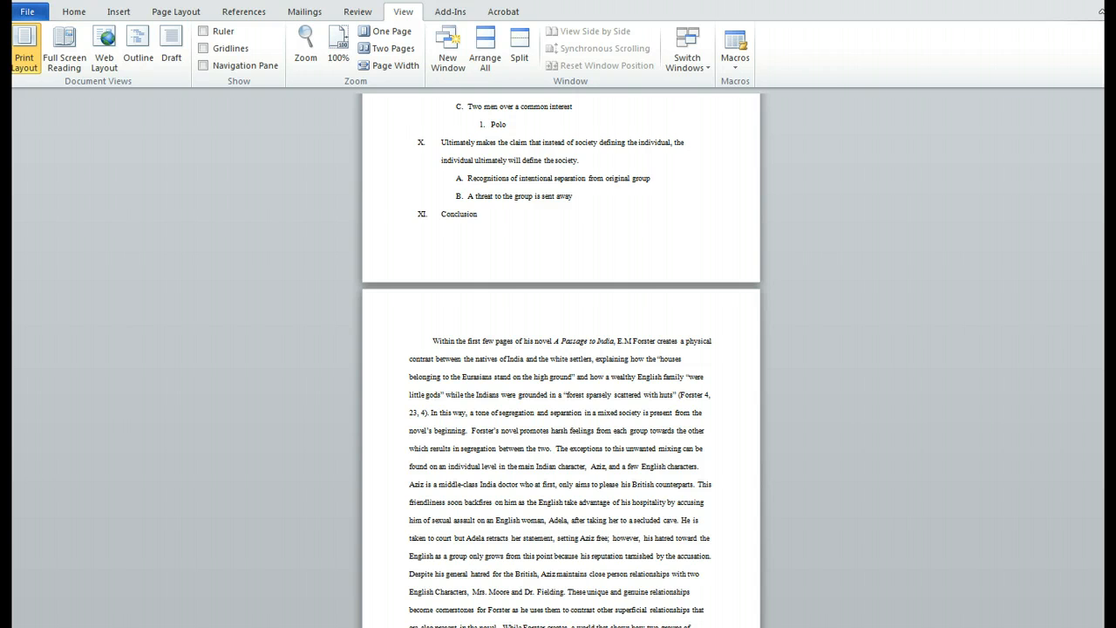
Open the header on the Abstract page and insert a top-of-page number in the Plain Number 3 style
{"action": "scroll", "coordinate": [560, 359], "scroll_direction": "up", "scroll_amount": 12}
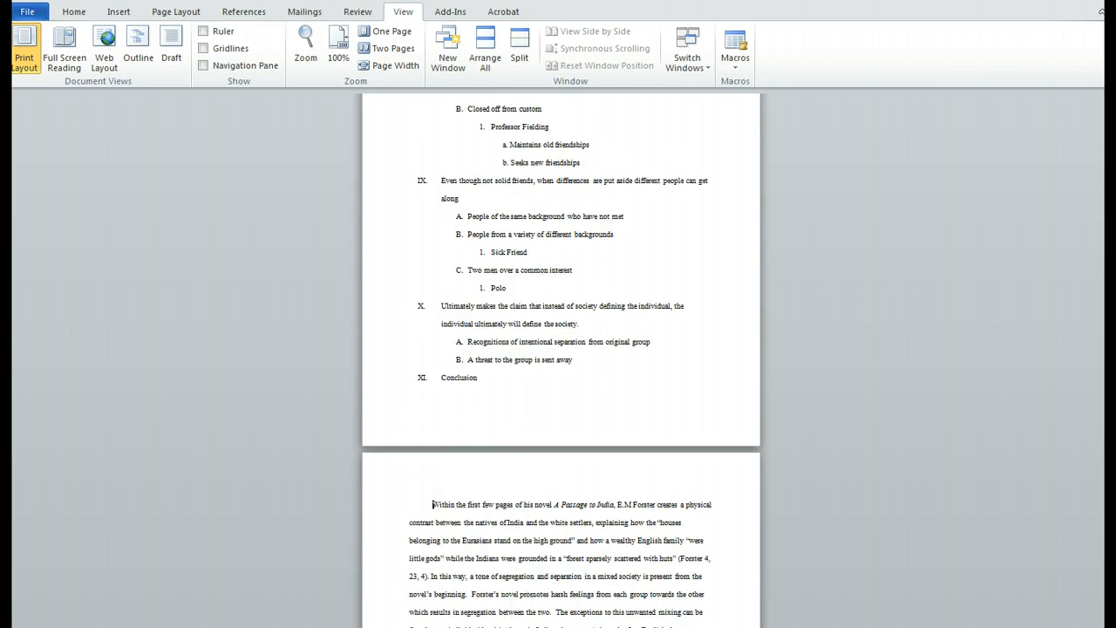
{"action": "scroll", "coordinate": [560, 359], "scroll_direction": "up", "scroll_amount": 15}
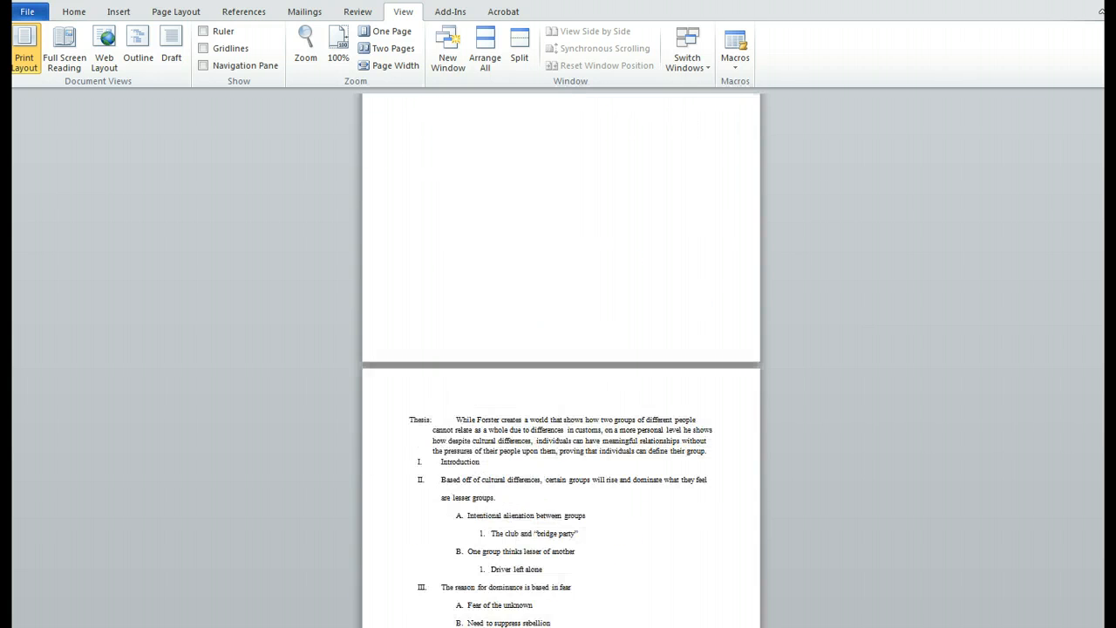
{"action": "scroll", "coordinate": [561, 359], "scroll_direction": "up", "scroll_amount": 3}
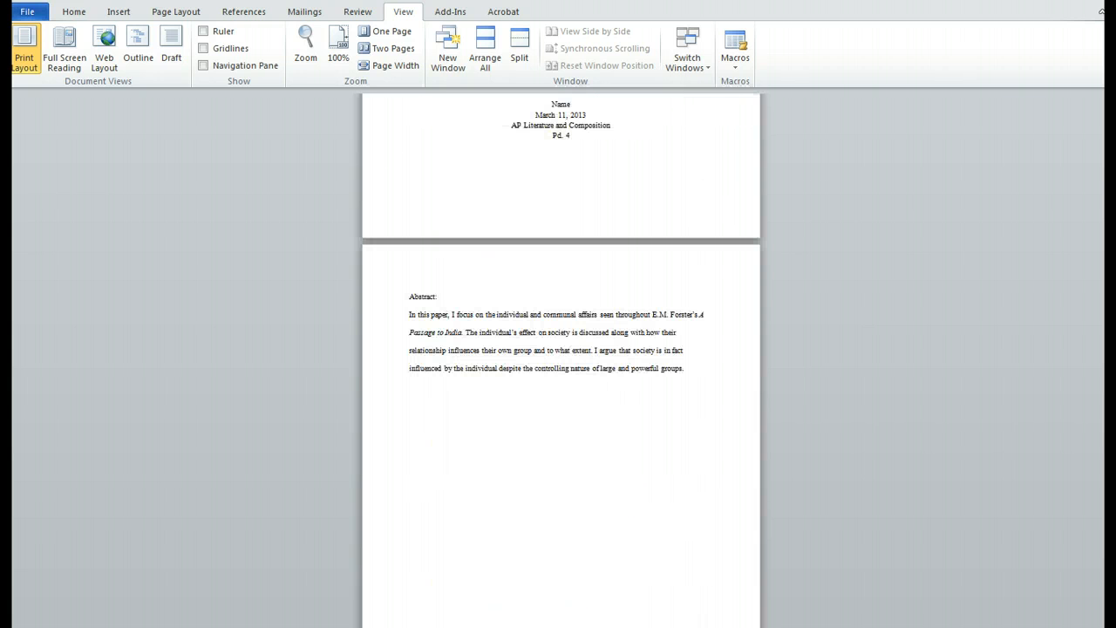
{"action": "double_click", "coordinate": [479, 294]}
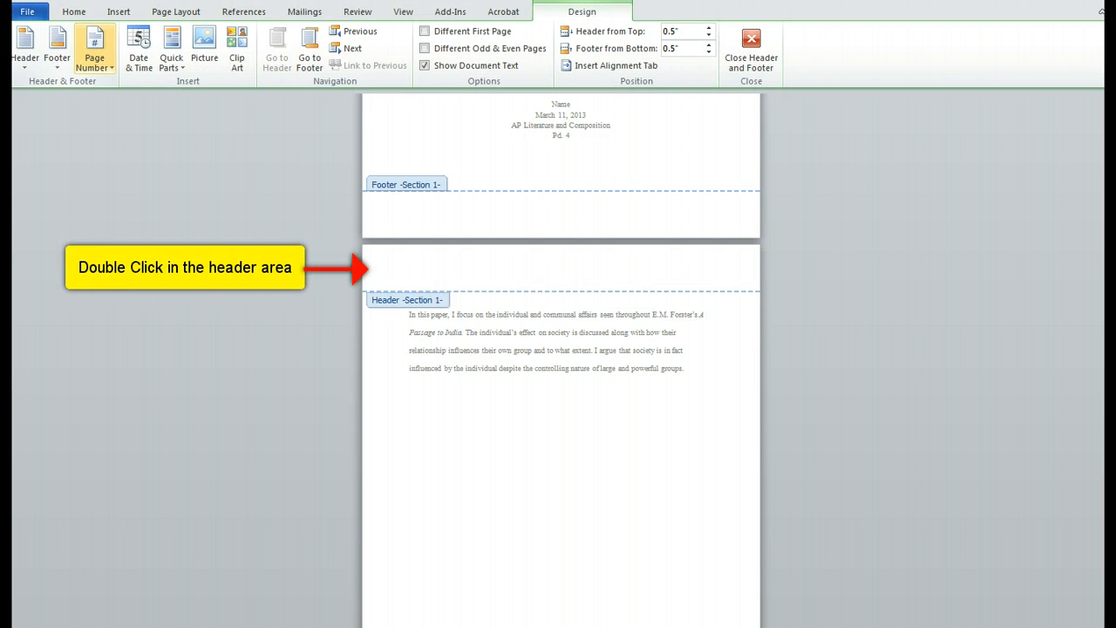
{"action": "left_click", "coordinate": [95, 57]}
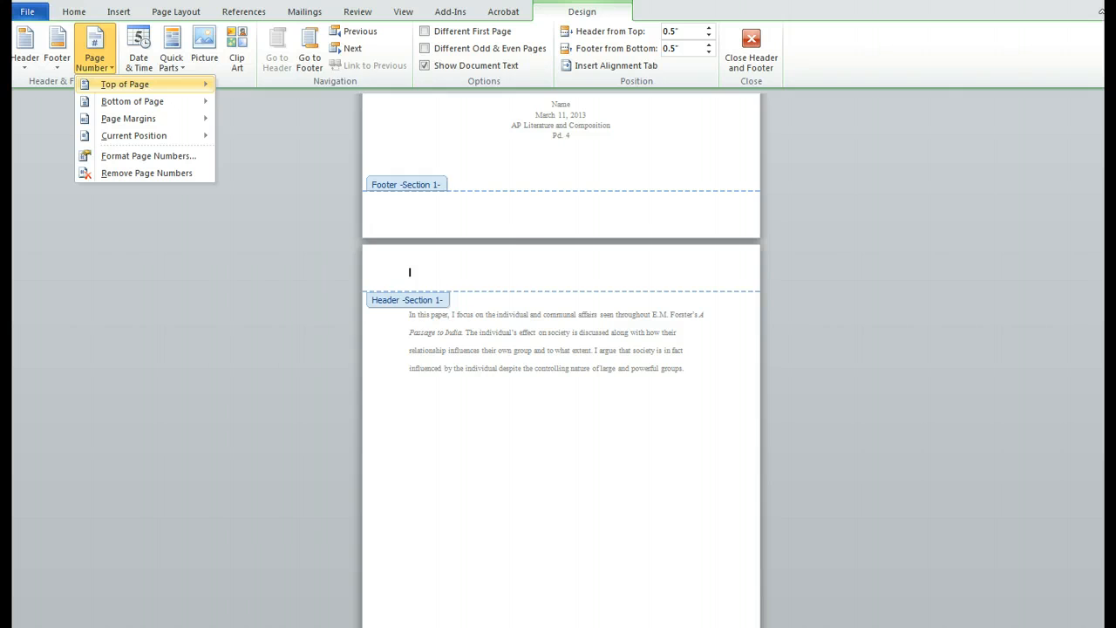
{"action": "mouse_move", "coordinate": [125, 83]}
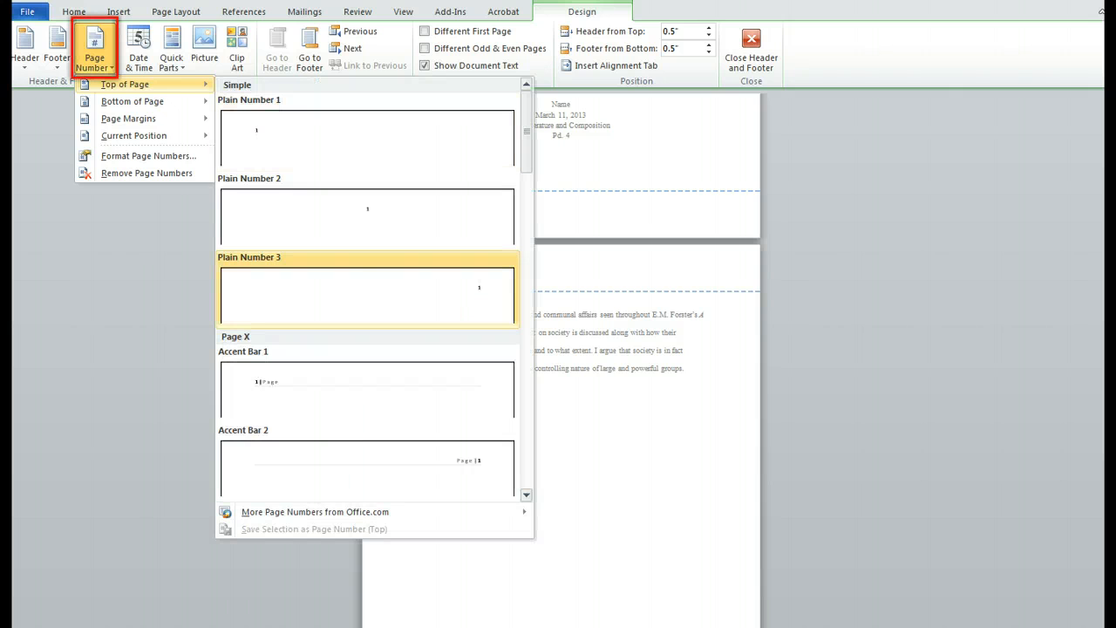
{"action": "left_click", "coordinate": [436, 301]}
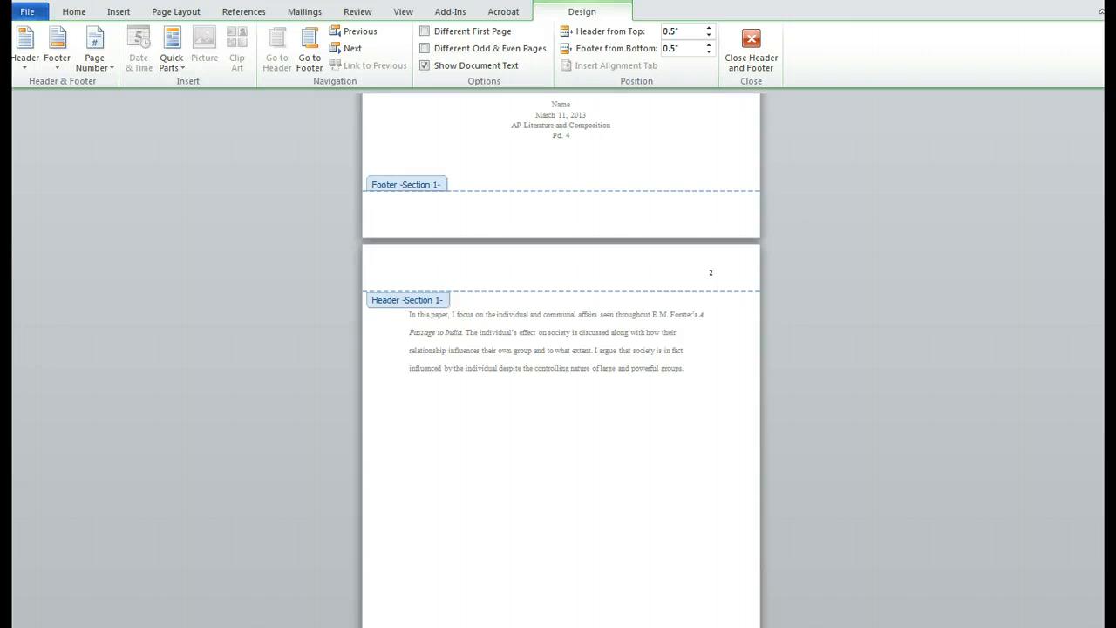
Turn on Different First Page for section 1 and delete the name and page number from the title page's header
{"action": "scroll", "coordinate": [560, 349], "scroll_direction": "up", "scroll_amount": 7}
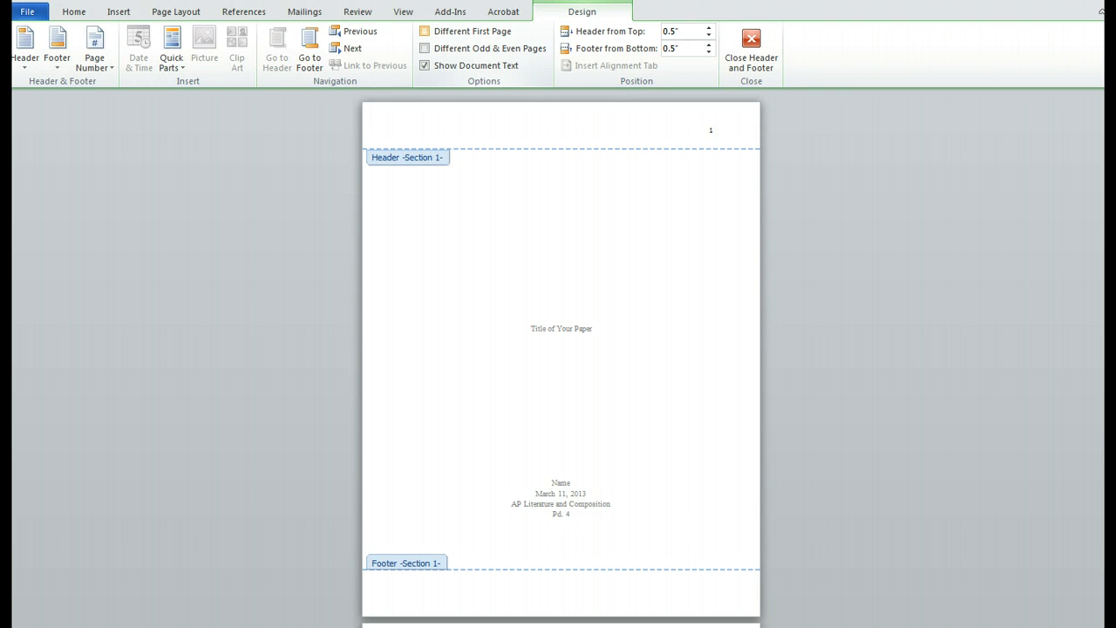
{"action": "left_click", "coordinate": [424, 30]}
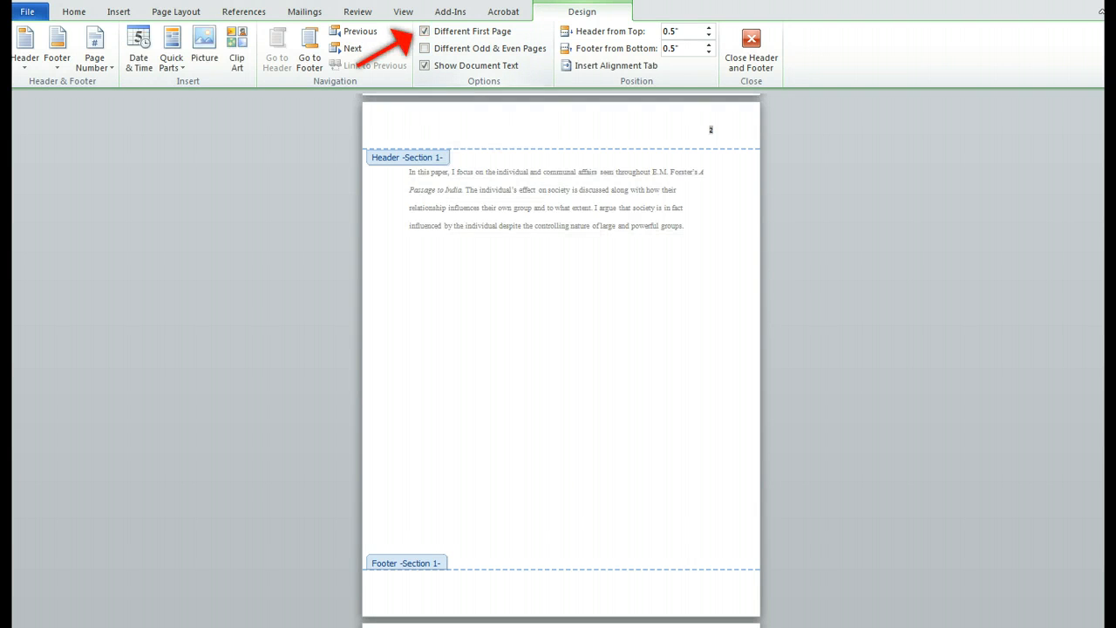
{"action": "scroll", "coordinate": [561, 349], "scroll_direction": "up", "scroll_amount": 5}
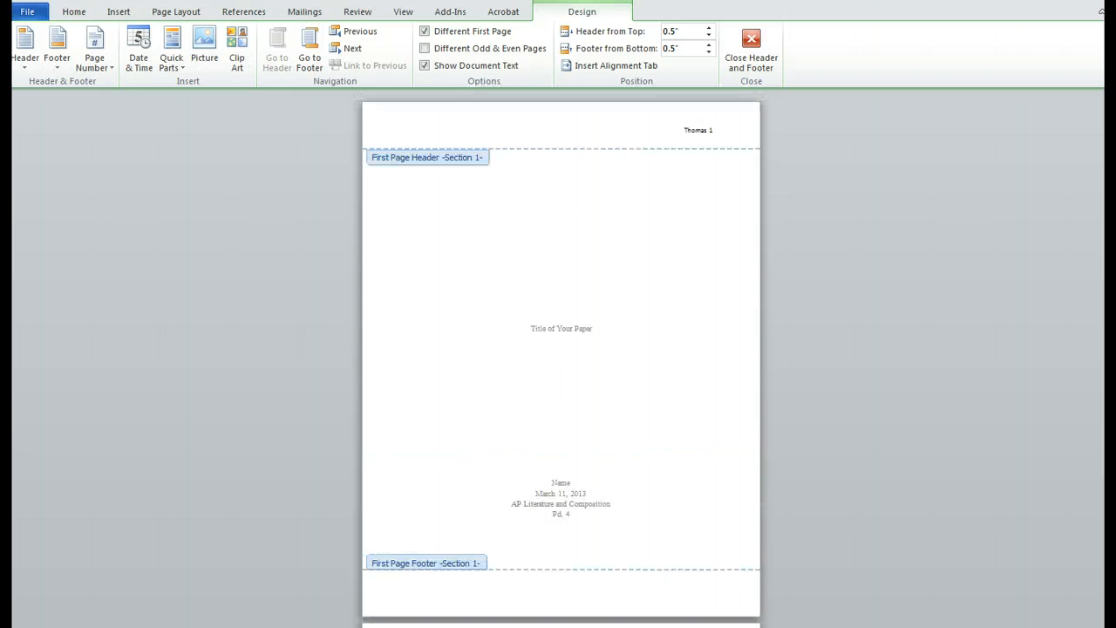
{"action": "left_click_drag", "start_coordinate": [715, 130], "coordinate": [683, 130]}
{"action": "left_click", "coordinate": [410, 138]}
{"action": "key", "text": "Delete"}
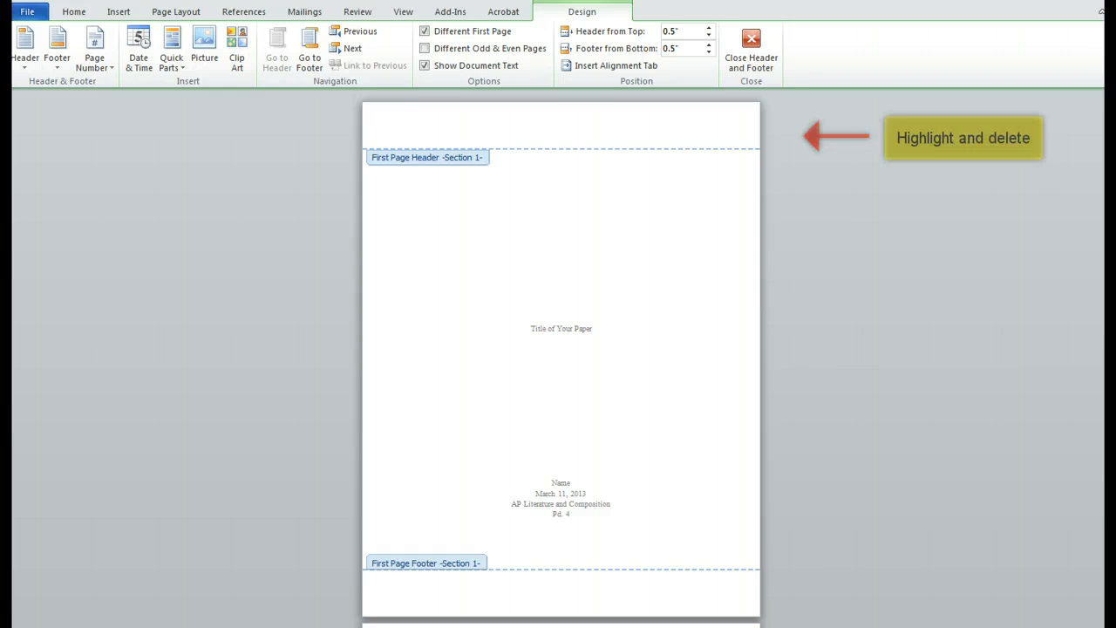
Replace the page number in the Abstract page's section 1 header with the text "Last Name"
{"action": "scroll", "coordinate": [410, 518], "scroll_direction": "down", "scroll_amount": 3}
{"action": "scroll", "coordinate": [560, 392], "scroll_direction": "down", "scroll_amount": 1}
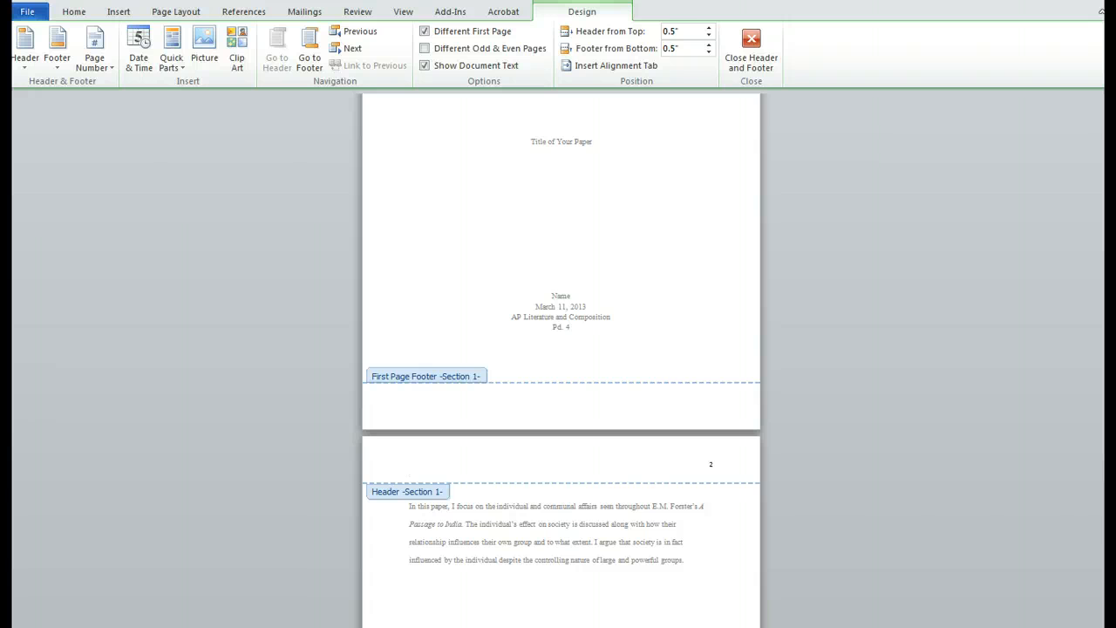
{"action": "double_click", "coordinate": [712, 464]}
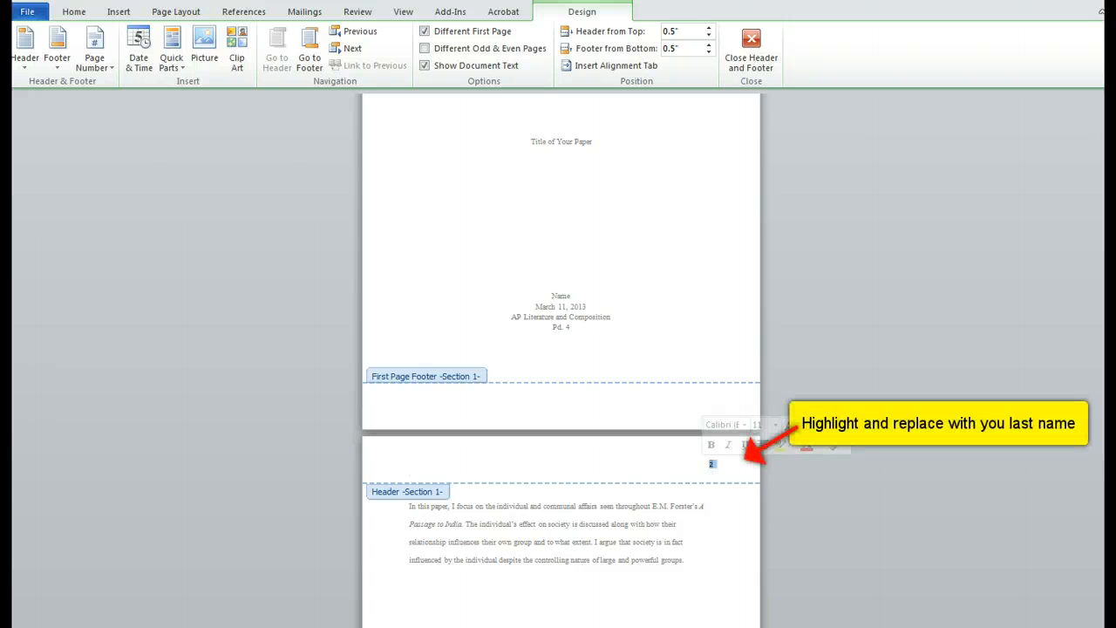
{"action": "type", "text": "Last"}
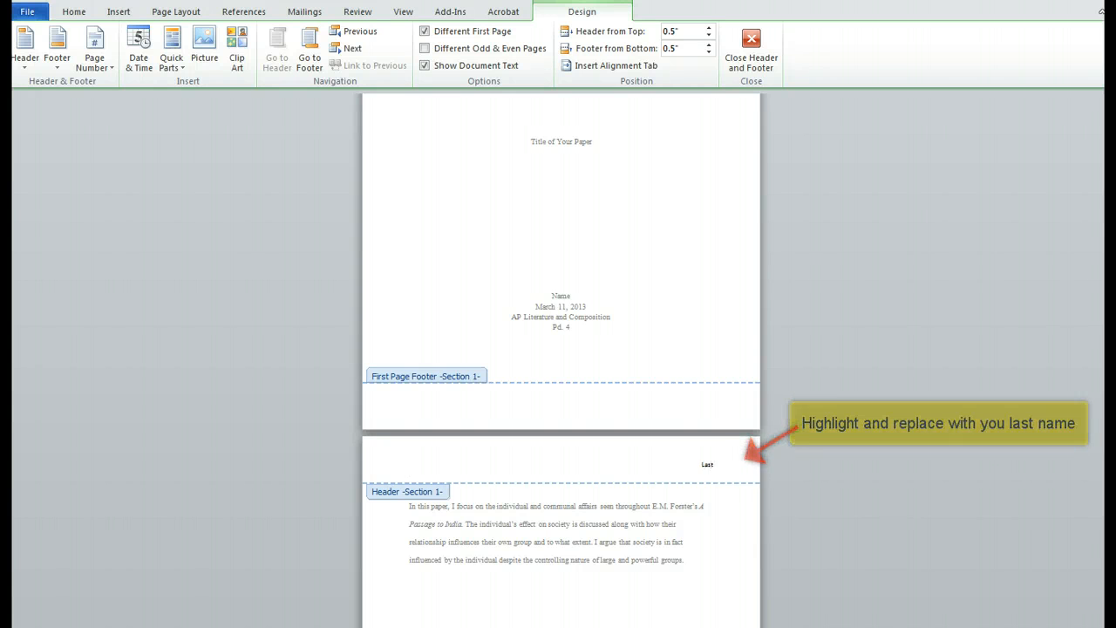
{"action": "type", "text": " Name"}
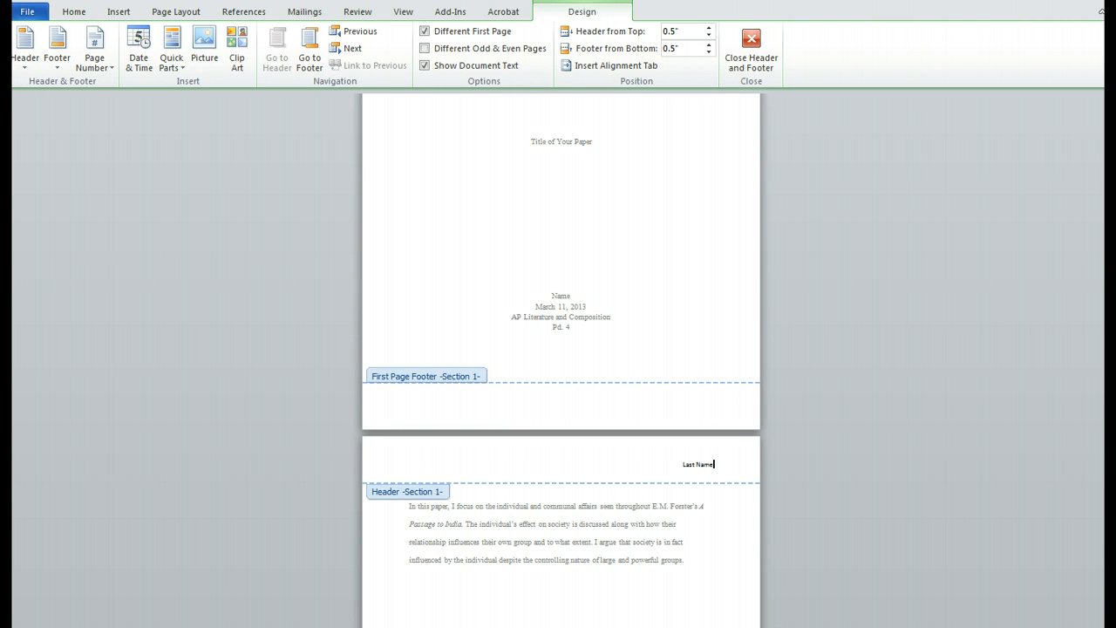
Unlink the section 2 header on the essay's first page from the previous section's header
{"action": "scroll", "coordinate": [561, 349], "scroll_direction": "down", "scroll_amount": 2}
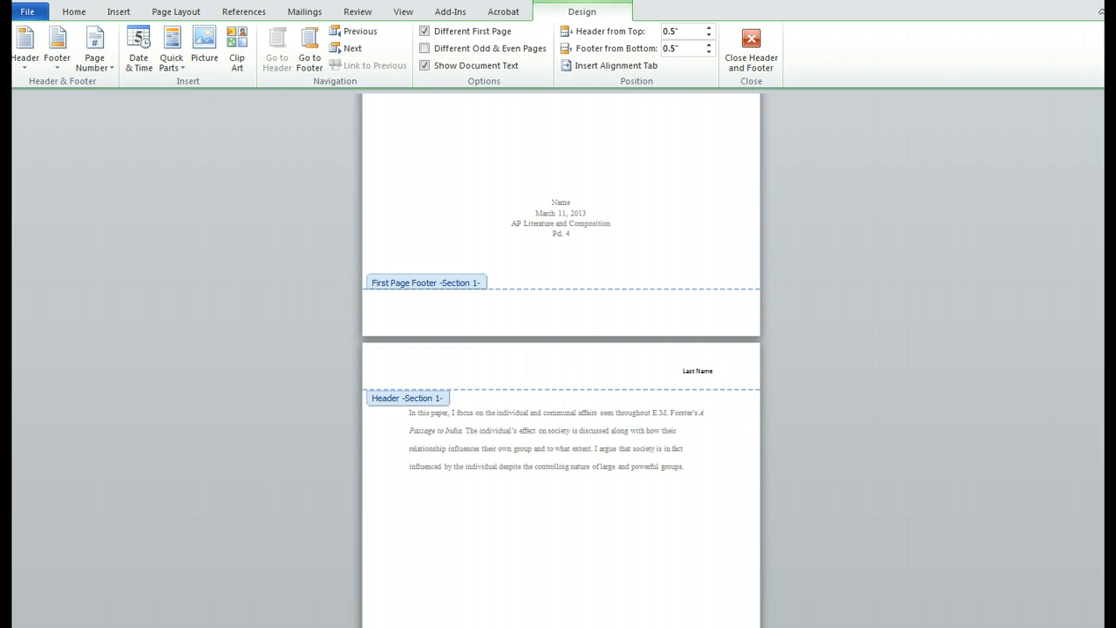
{"action": "scroll", "coordinate": [560, 349], "scroll_direction": "down", "scroll_amount": 14}
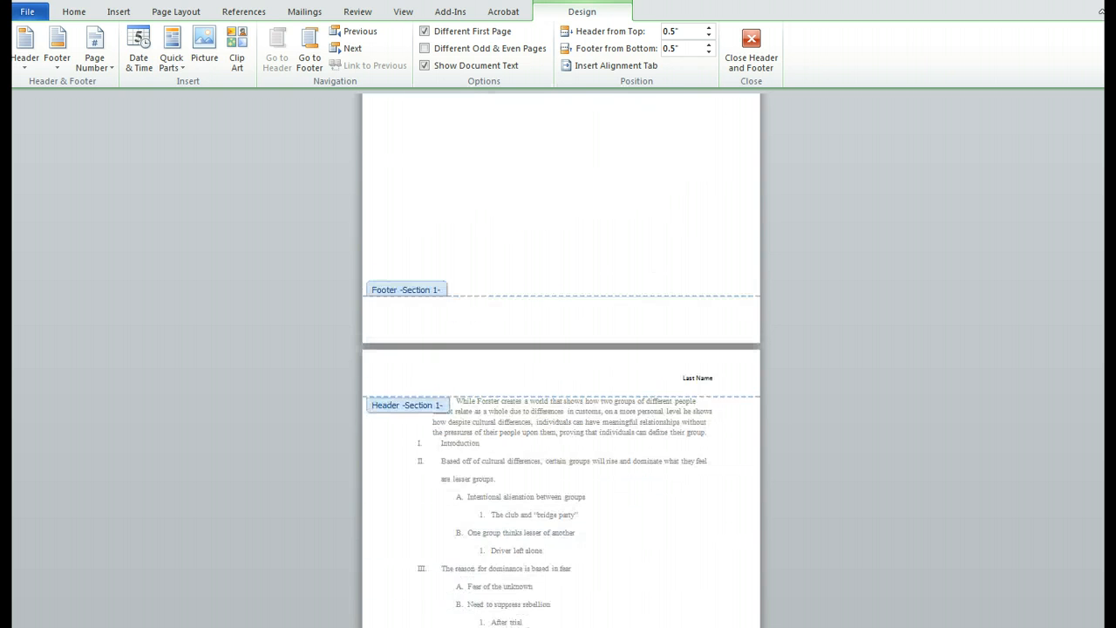
{"action": "scroll", "coordinate": [560, 348], "scroll_direction": "down", "scroll_amount": 13}
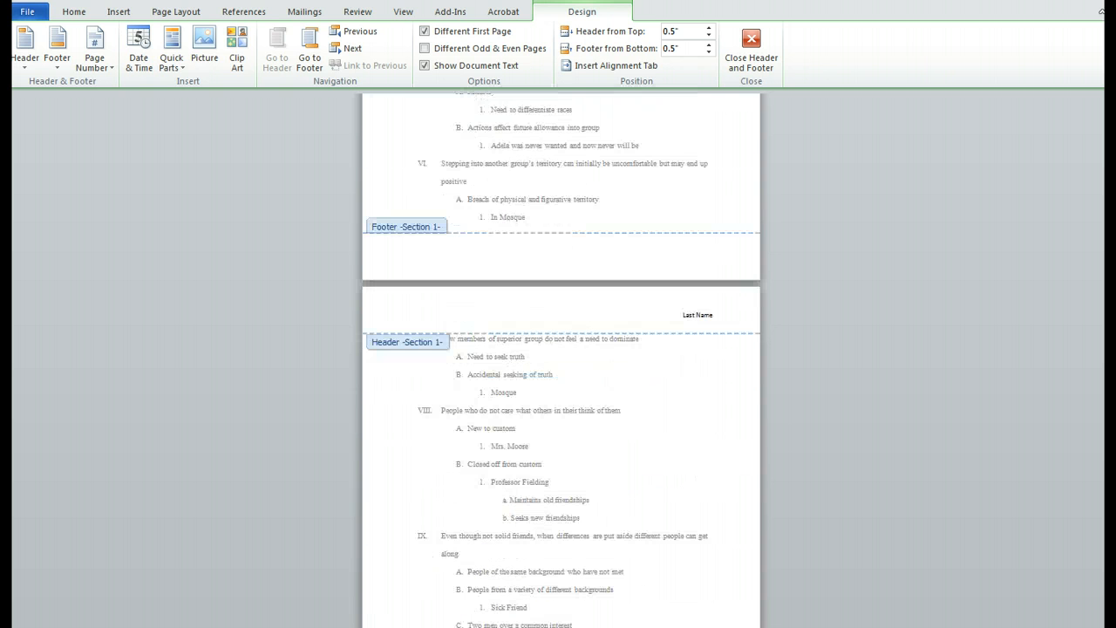
{"action": "scroll", "coordinate": [560, 349], "scroll_direction": "down", "scroll_amount": 5}
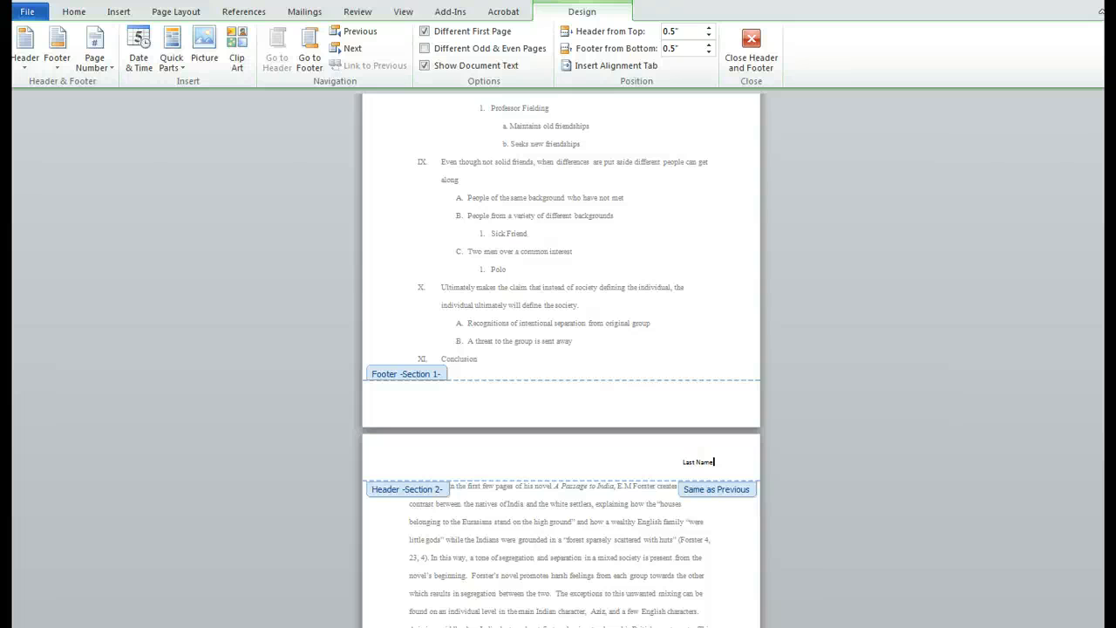
{"action": "left_click_drag", "start_coordinate": [715, 462], "coordinate": [682, 462]}
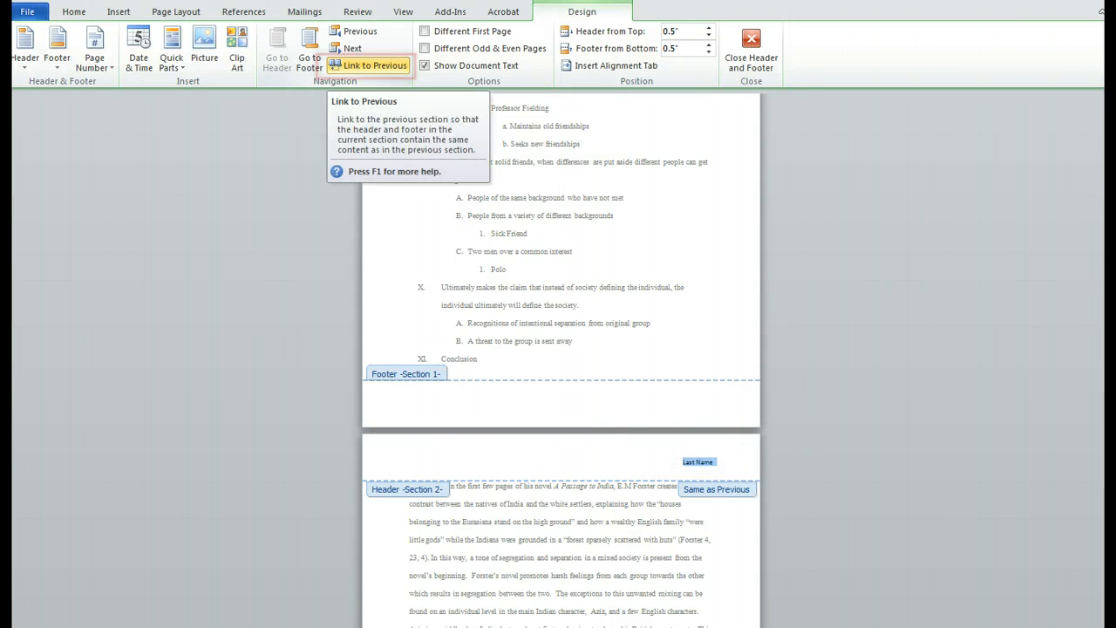
{"action": "left_click", "coordinate": [334, 66]}
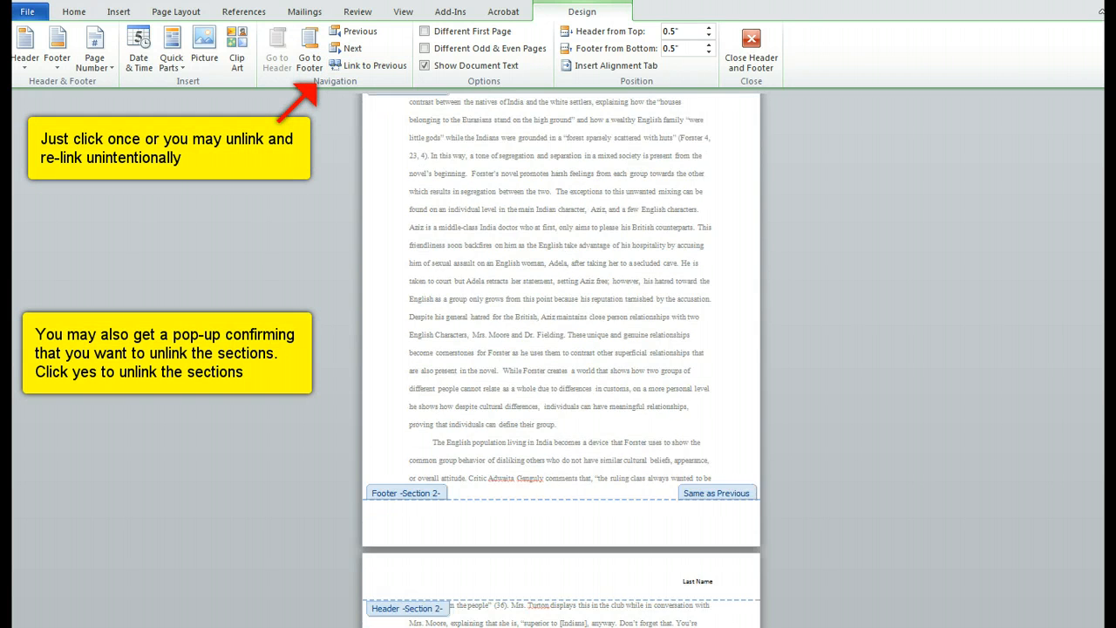
Replace the "Last Name" text in the section 2 header with a top-of-page number in the Plain Number 3 style
{"action": "scroll", "coordinate": [560, 360], "scroll_direction": "down", "scroll_amount": 2}
{"action": "scroll", "coordinate": [560, 360], "scroll_direction": "up", "scroll_amount": 5}
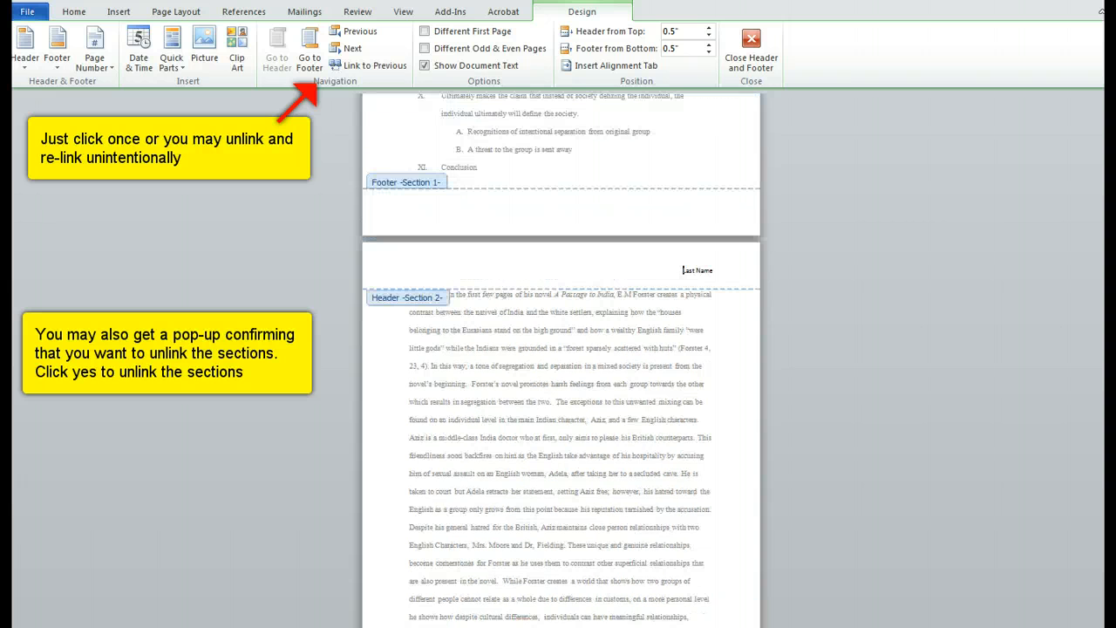
{"action": "key", "text": "shift+Home"}
{"action": "left_click", "coordinate": [96, 54]}
{"action": "mouse_move", "coordinate": [124, 83]}
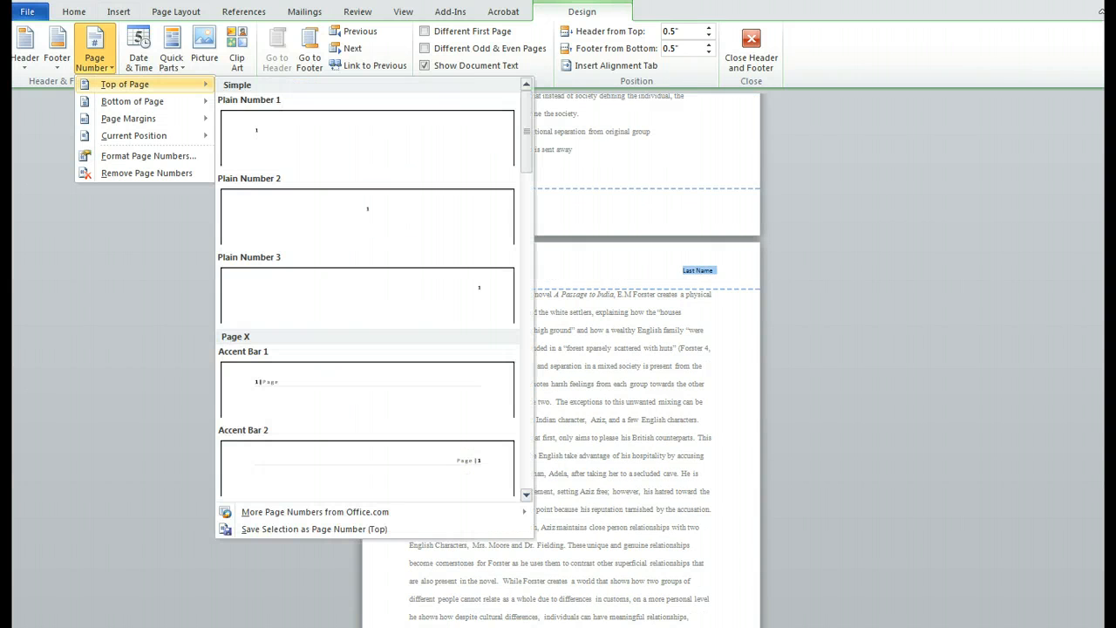
{"action": "left_click", "coordinate": [367, 289]}
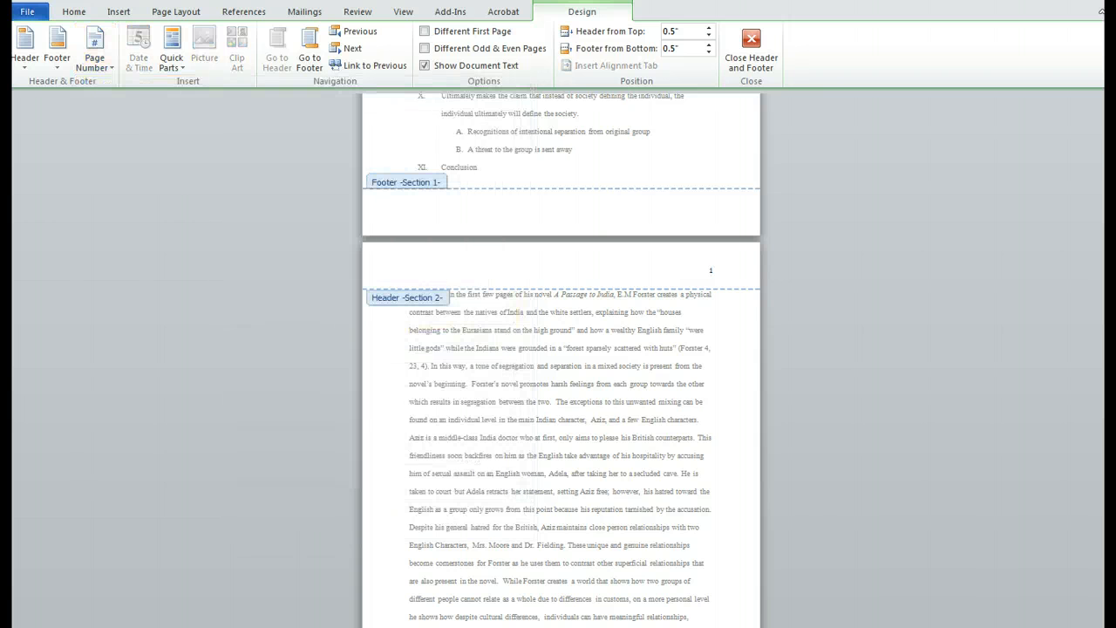
Add "Lastname" and a space before the page number in the section 2 header, and return to the document body
{"action": "scroll", "coordinate": [561, 349], "scroll_direction": "up", "scroll_amount": 8}
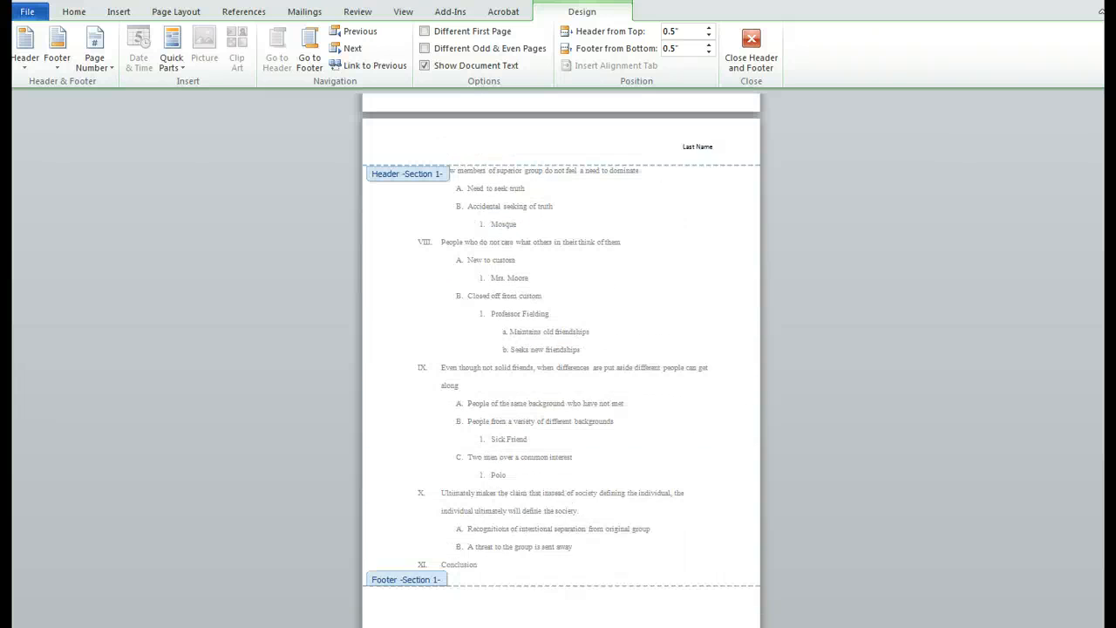
{"action": "scroll", "coordinate": [561, 349], "scroll_direction": "down", "scroll_amount": 6}
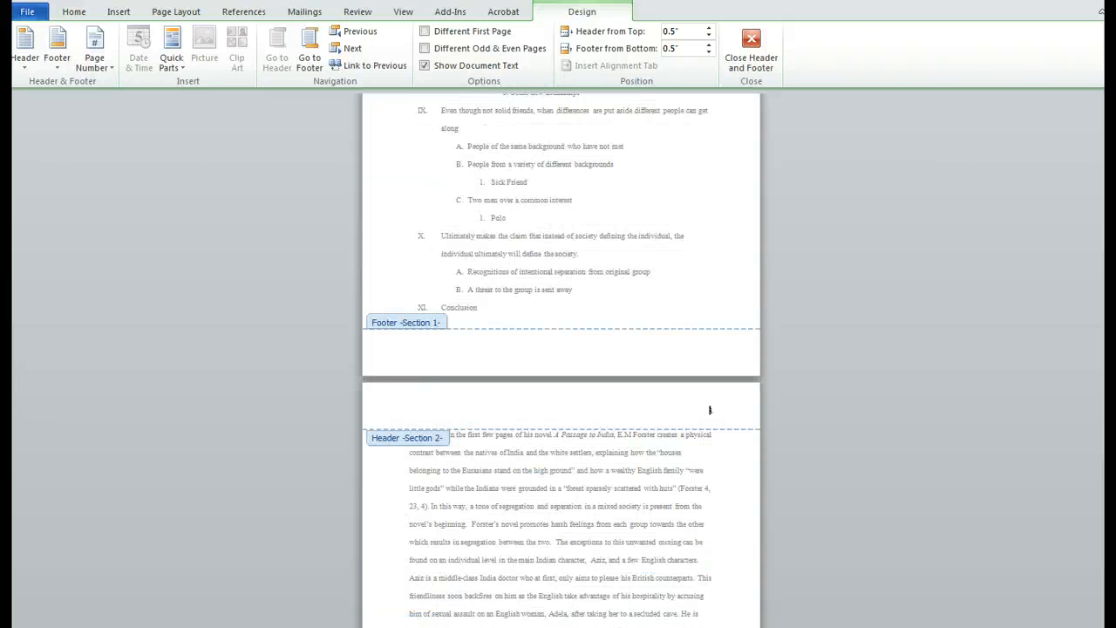
{"action": "type", "text": "Last an1"}
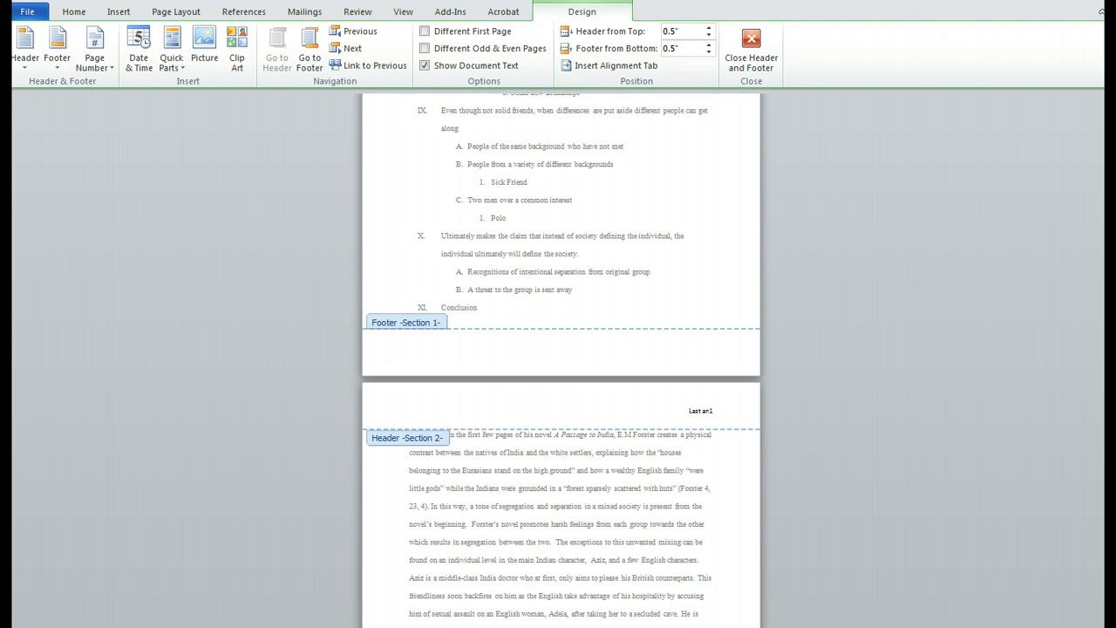
{"action": "type", "text": "me"}
{"action": "left_click_drag", "start_coordinate": [709, 410], "coordinate": [692, 409]}
{"action": "type", "text": "name"}
{"action": "scroll", "coordinate": [562, 359], "scroll_direction": "down", "scroll_amount": 8}
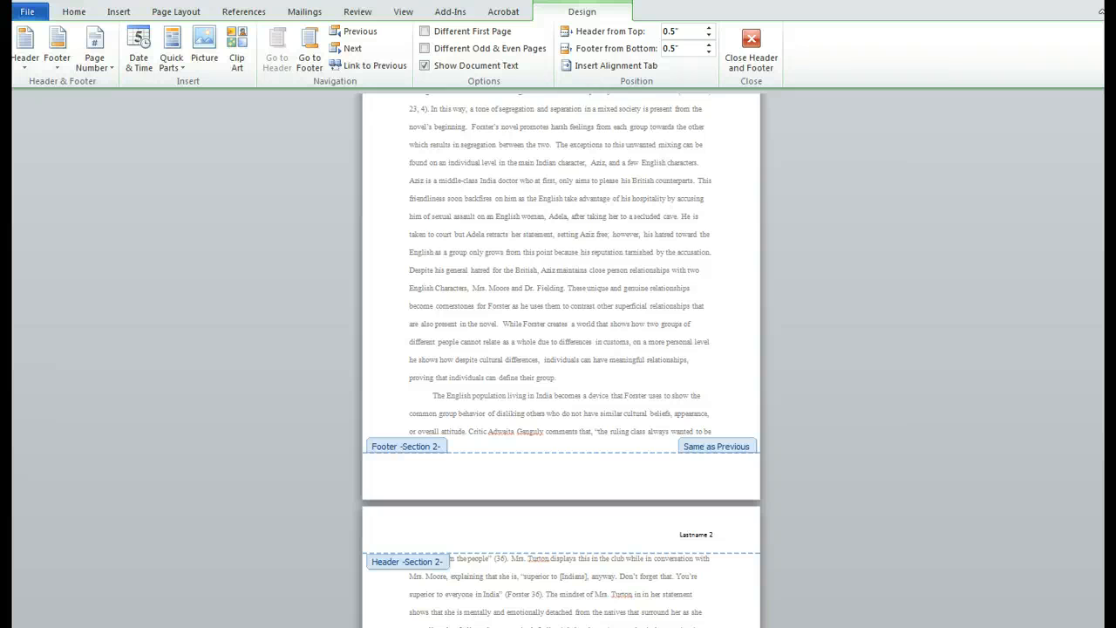
{"action": "scroll", "coordinate": [561, 359], "scroll_direction": "up", "scroll_amount": 10}
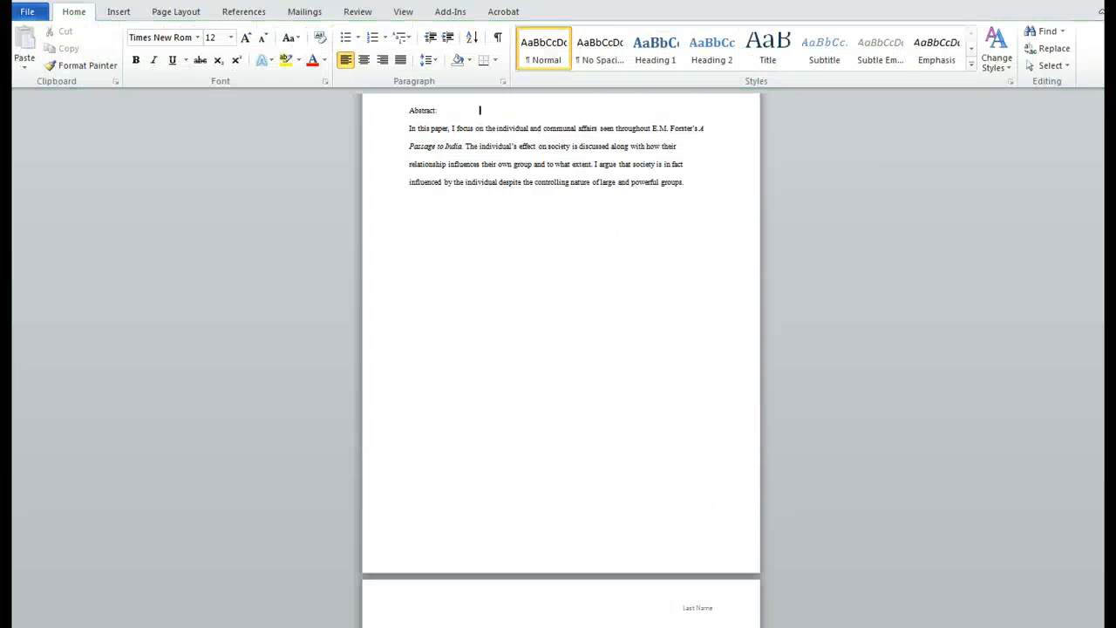
{"action": "scroll", "coordinate": [561, 348], "scroll_direction": "up", "scroll_amount": 5}
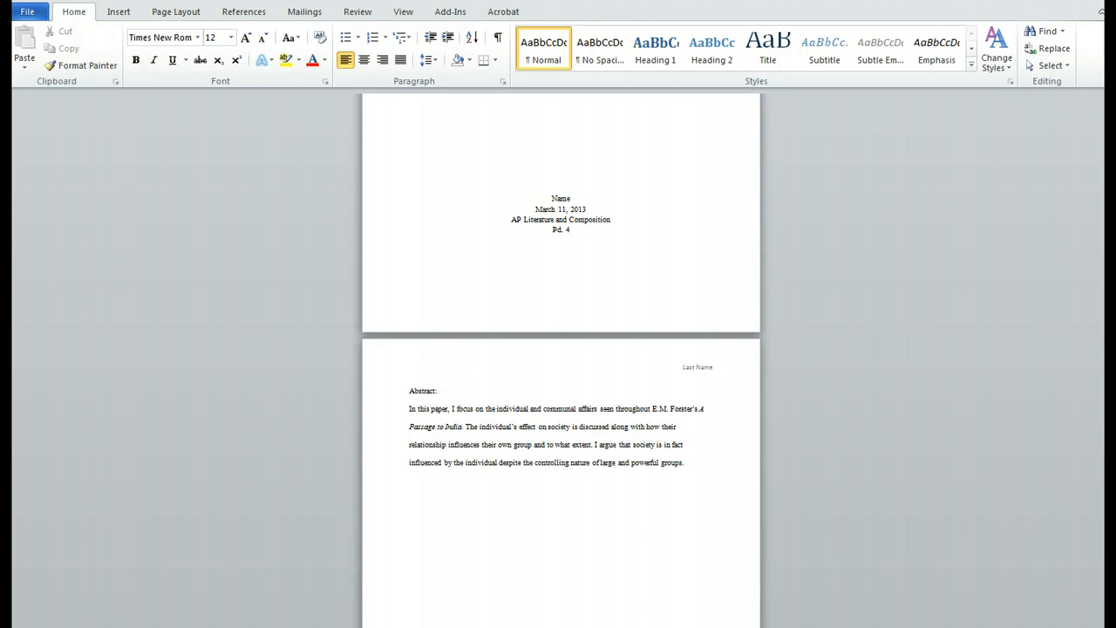
Publish the document as a PDF named "Example for tutorial .pdf" with Standard optimization
{"action": "left_click", "coordinate": [27, 13]}
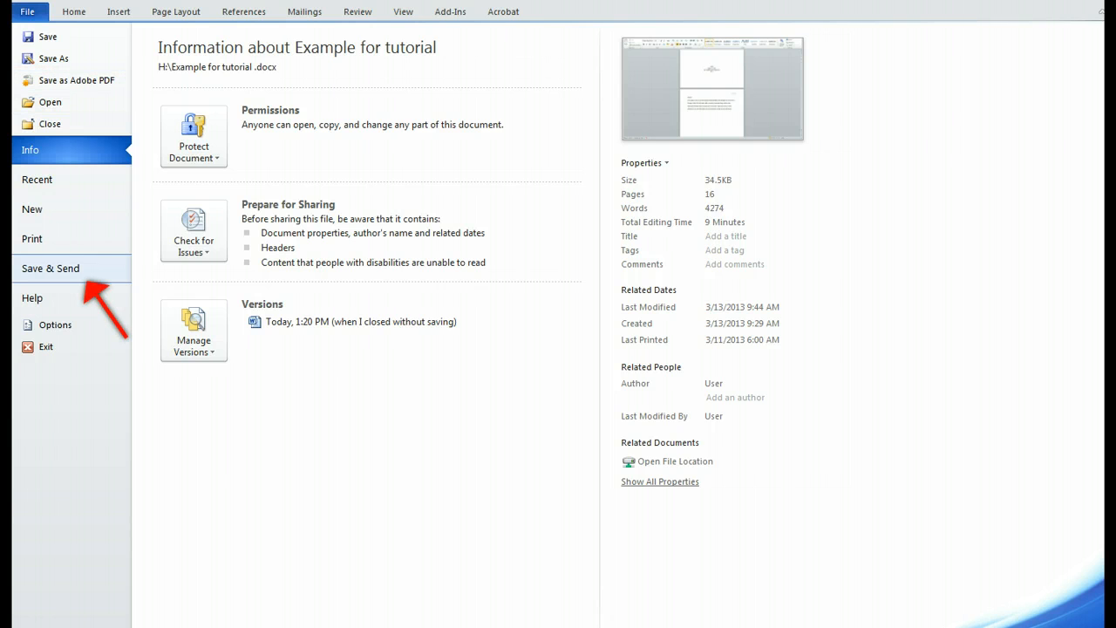
{"action": "left_click", "coordinate": [69, 269]}
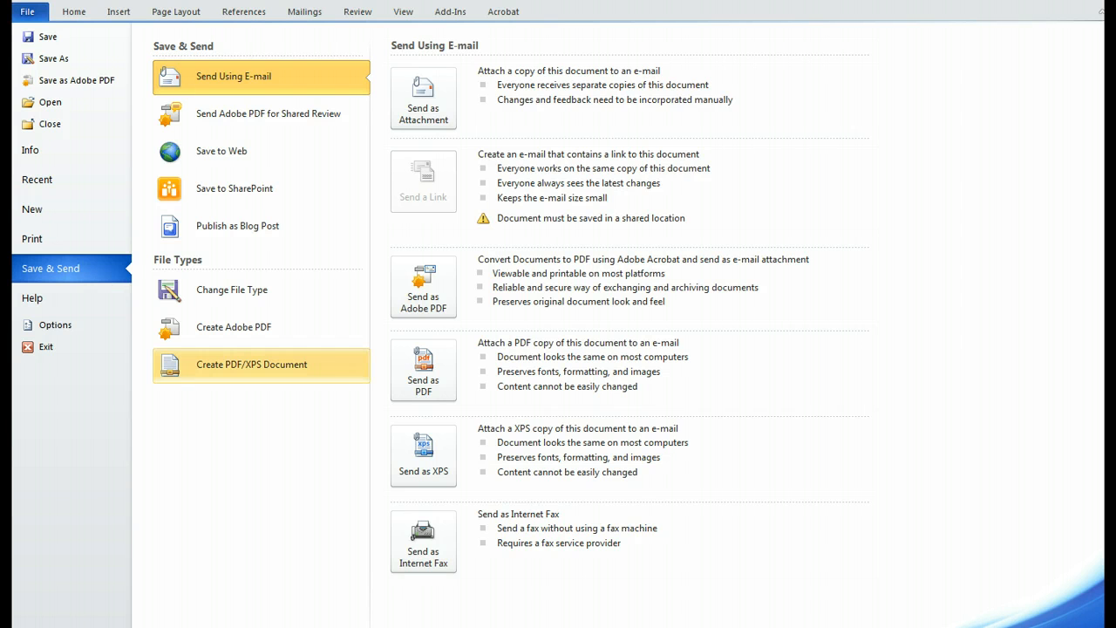
{"action": "left_click", "coordinate": [261, 366]}
{"action": "left_click", "coordinate": [422, 173]}
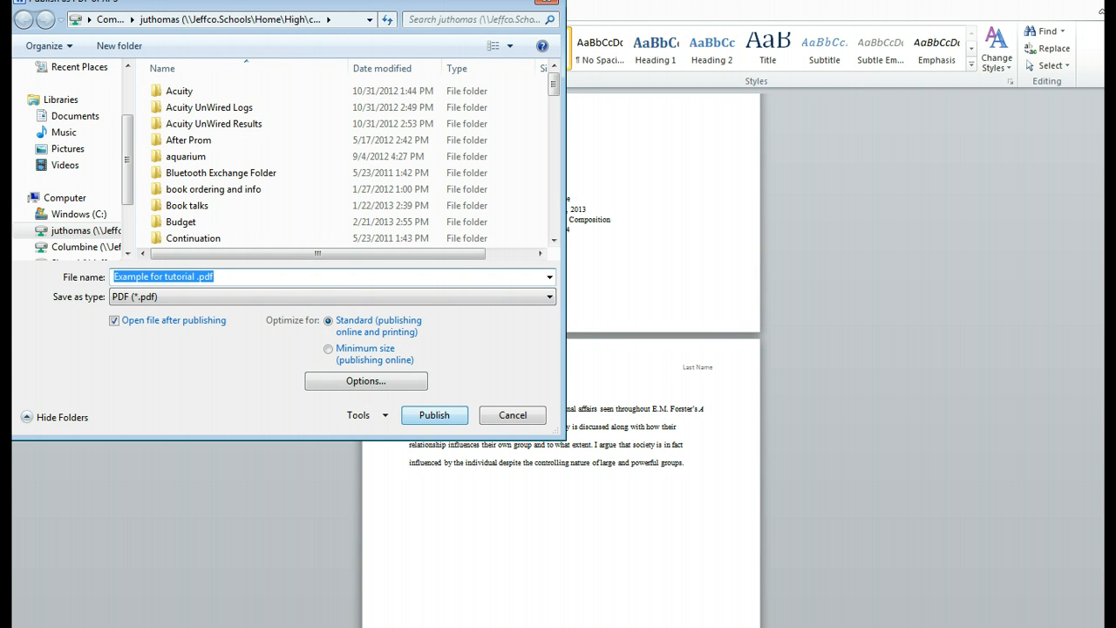
{"action": "key", "text": "Return"}
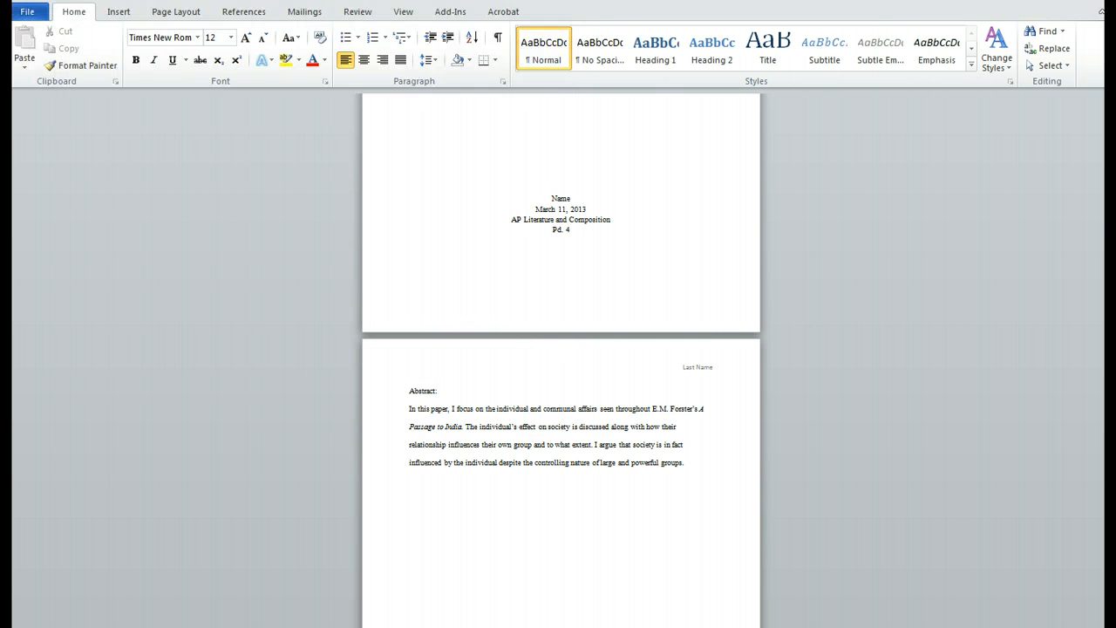